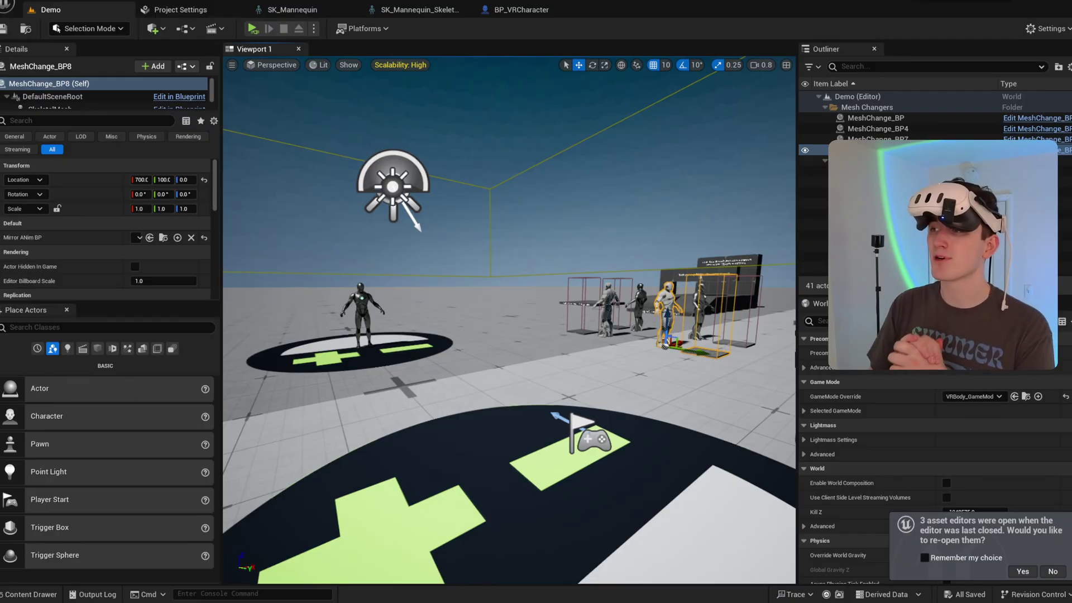
Step: Compare the SK_Mannequin and SK_Mannequin_Skeleton assets in their skeleton editors, ending on SK_Mannequin
right_drag(584, 183, 530, 198)
key(ctrl+space)
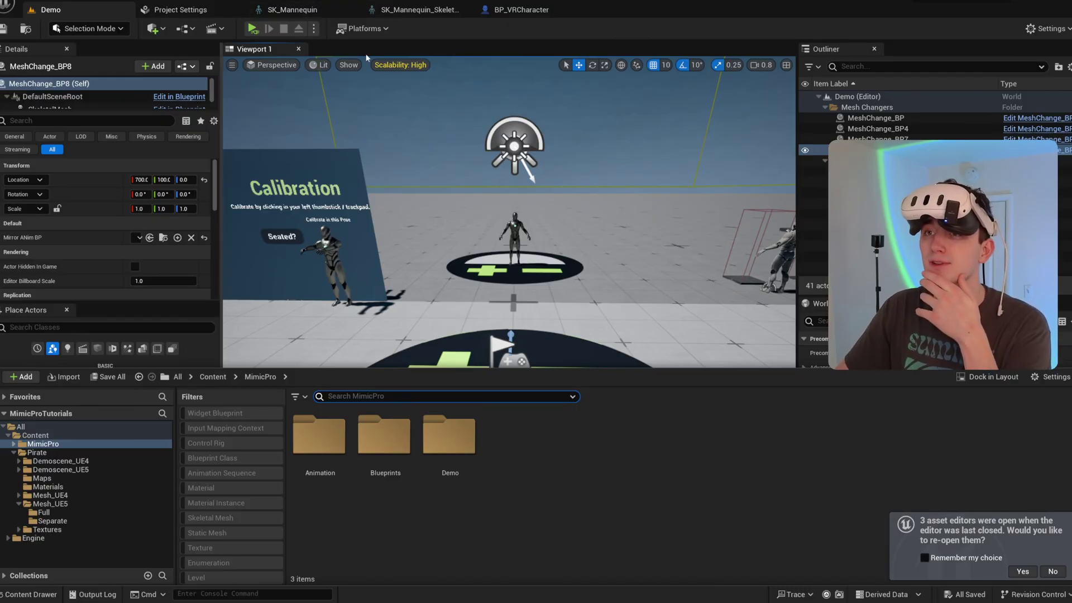
click(307, 14)
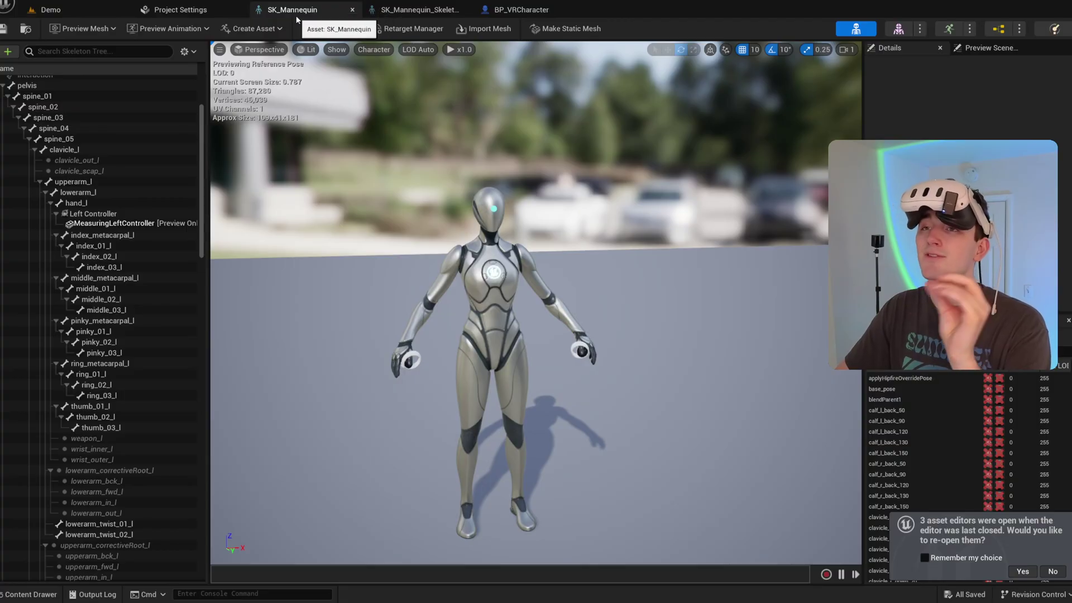
click(402, 19)
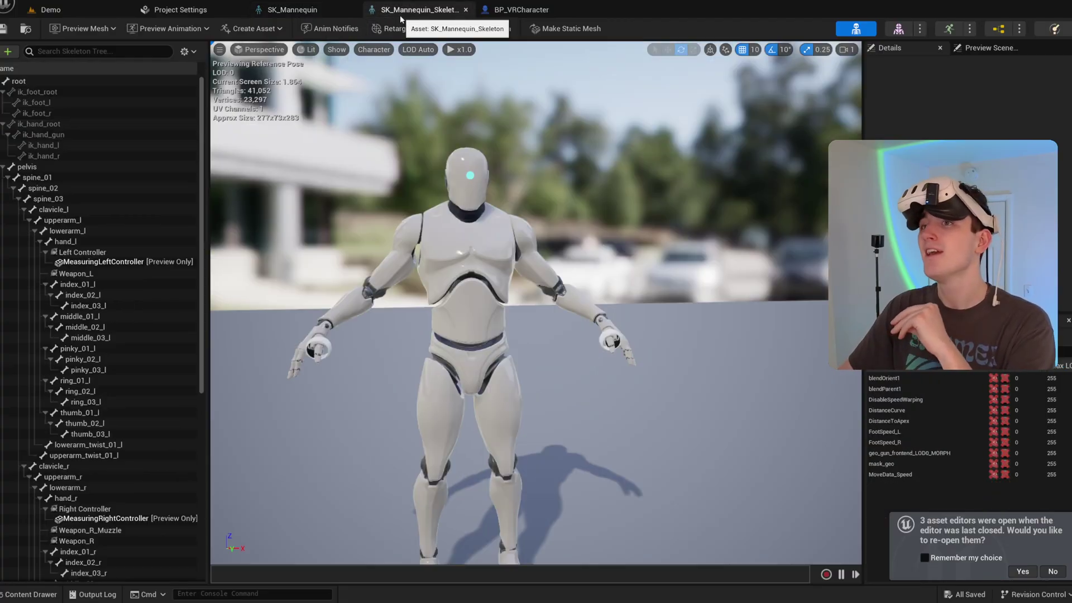
click(308, 13)
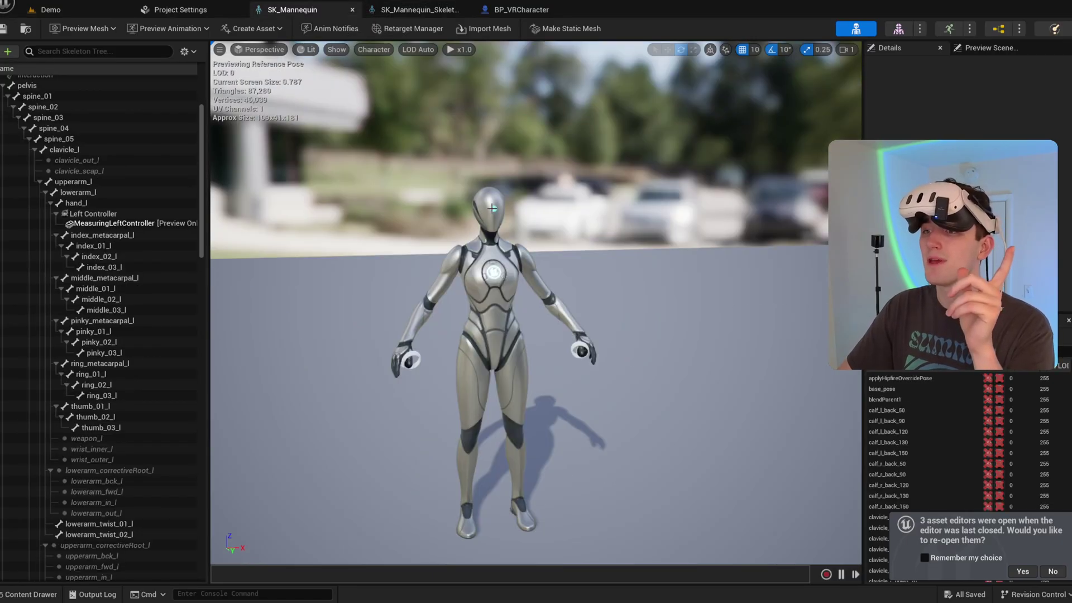
Step: Examine the SK_Mannequin preview up close, including the controller meshes on its hands and the marker on its head
right_drag(447, 180, 502, 144)
key(w)
key(s)
key(a)
key(d)
scroll(503, 144, down, 1)
right_drag(480, 233, 422, 248)
key(w)
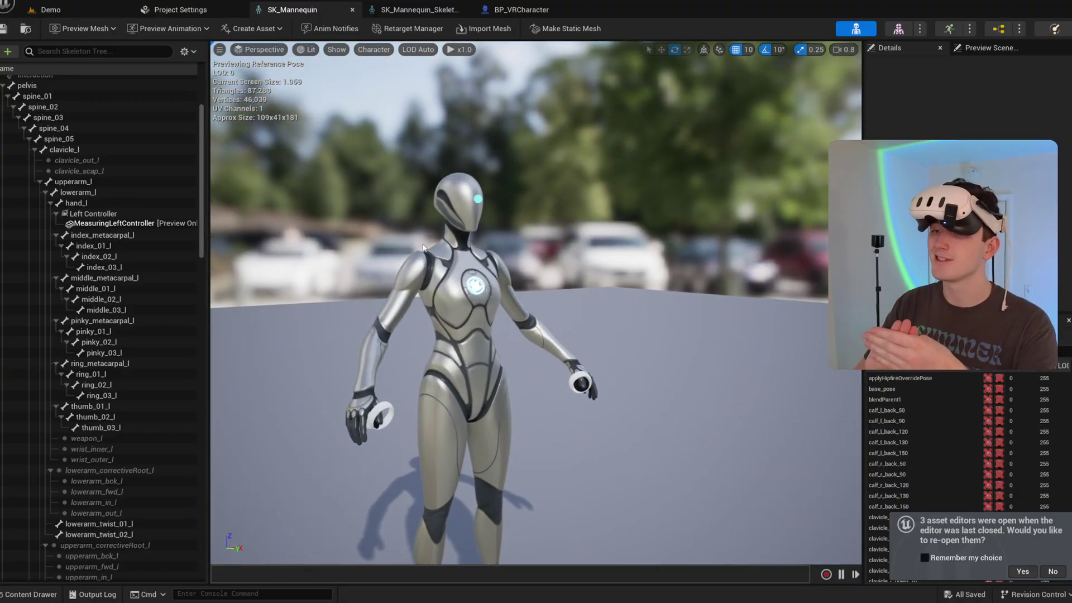
right_drag(525, 257, 505, 352)
key(w)
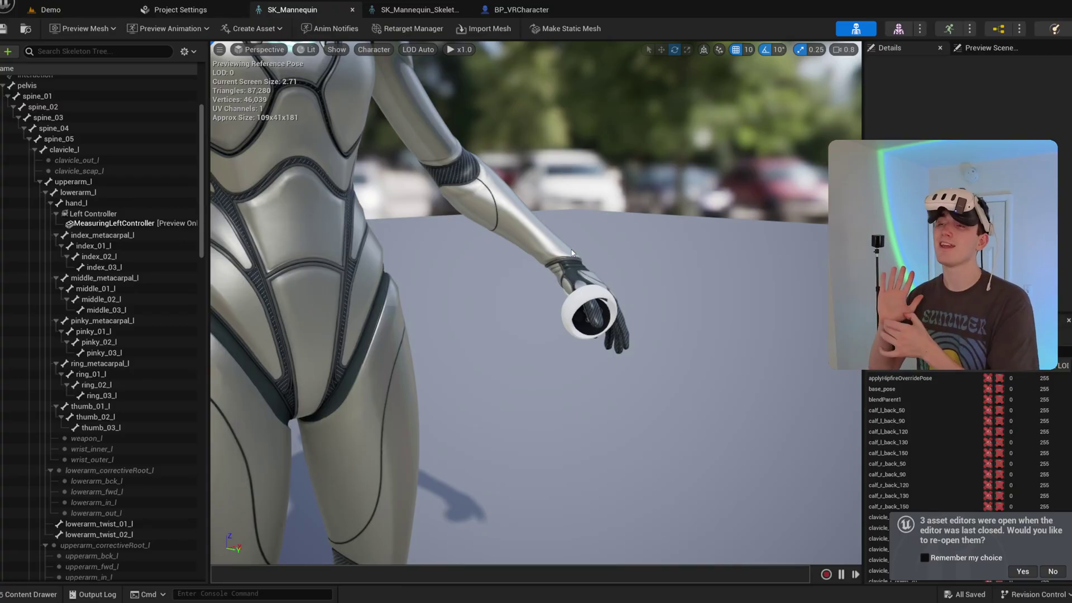
key(s)
right_drag(555, 272, 525, 203)
key(w)
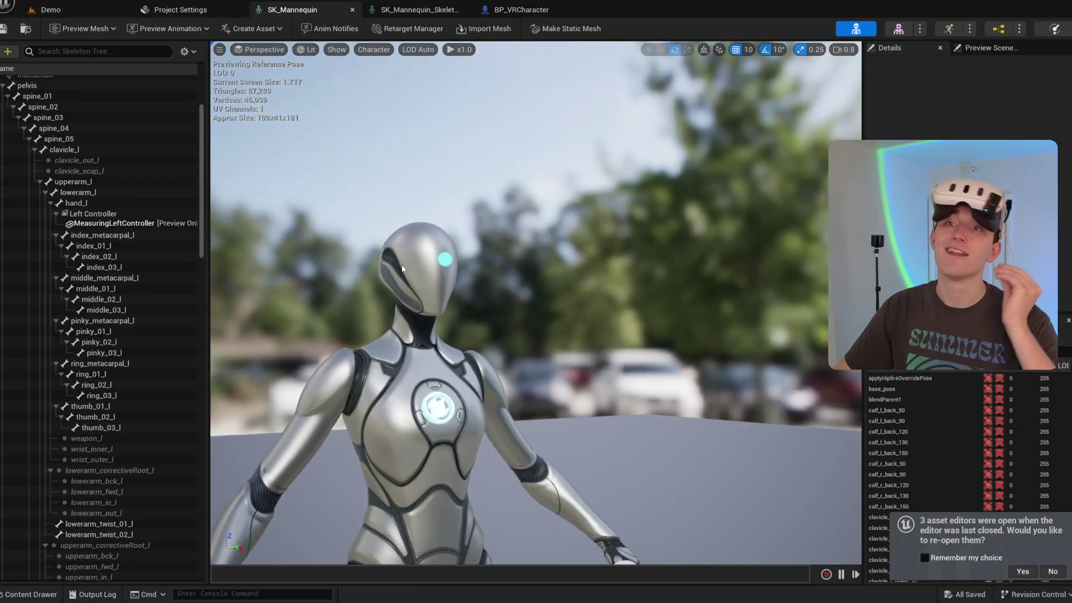
right_drag(449, 112, 432, 148)
key(s)
key(w)
Step: From the BP_VRCharacter blueprint, browse the project content to the Pirate/Mesh_UE5/Full folder
click(547, 13)
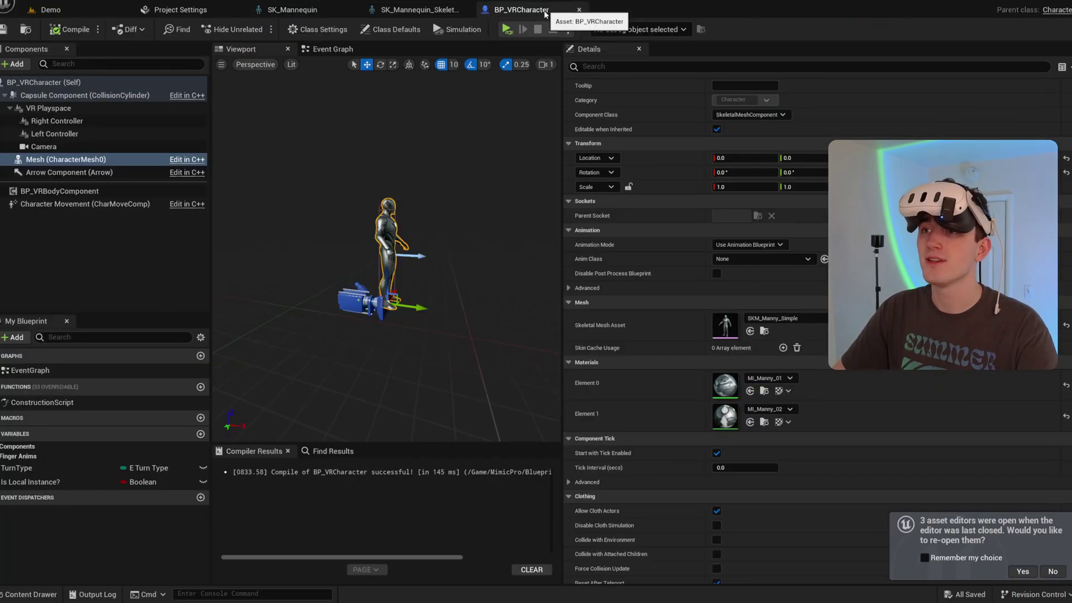
key(ctrl+space)
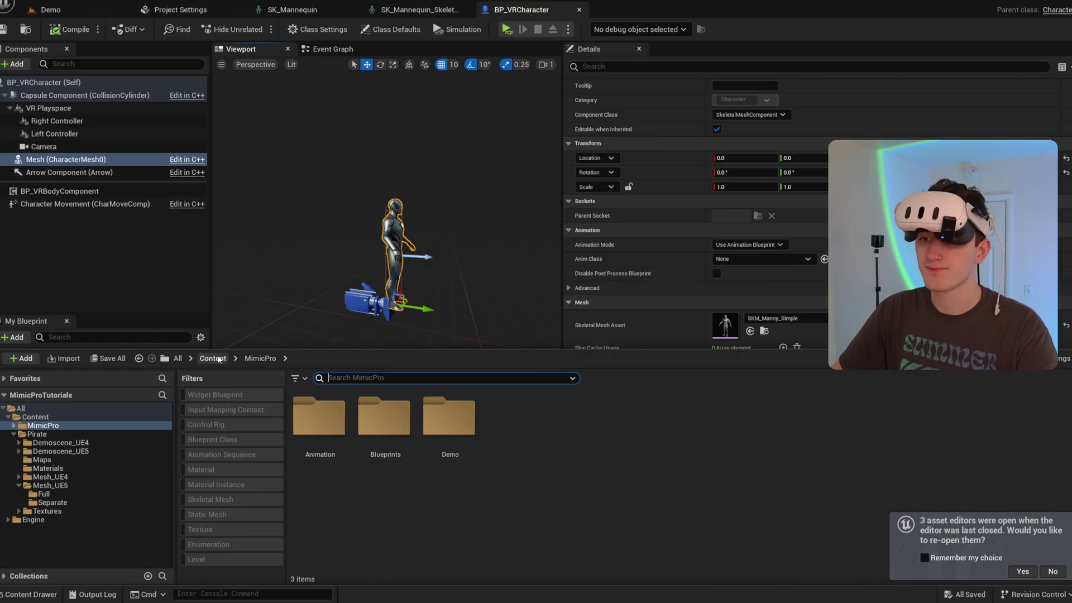
click(213, 359)
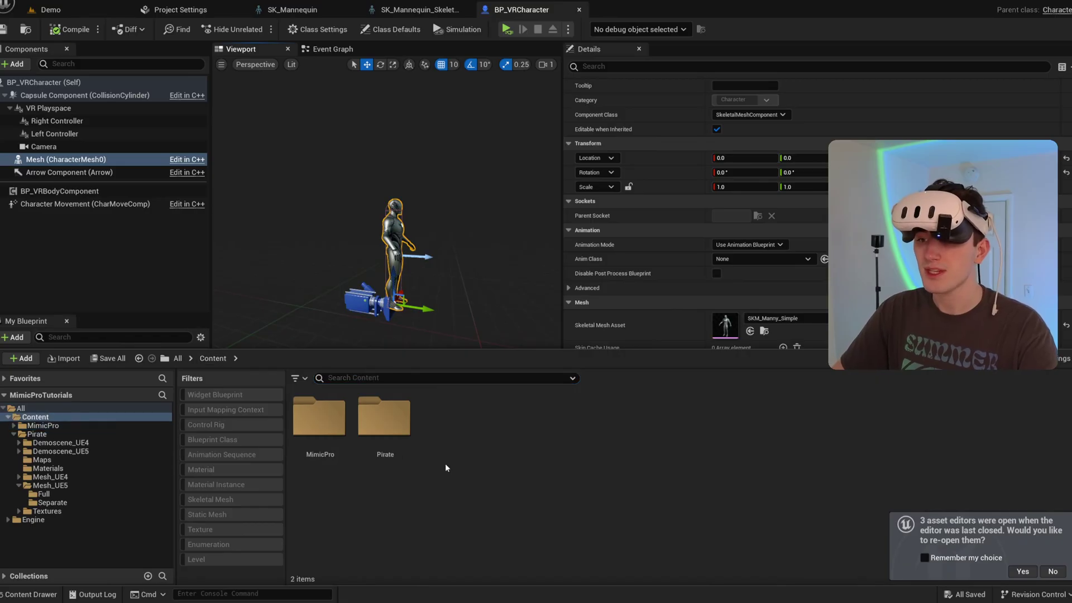
double_click(405, 440)
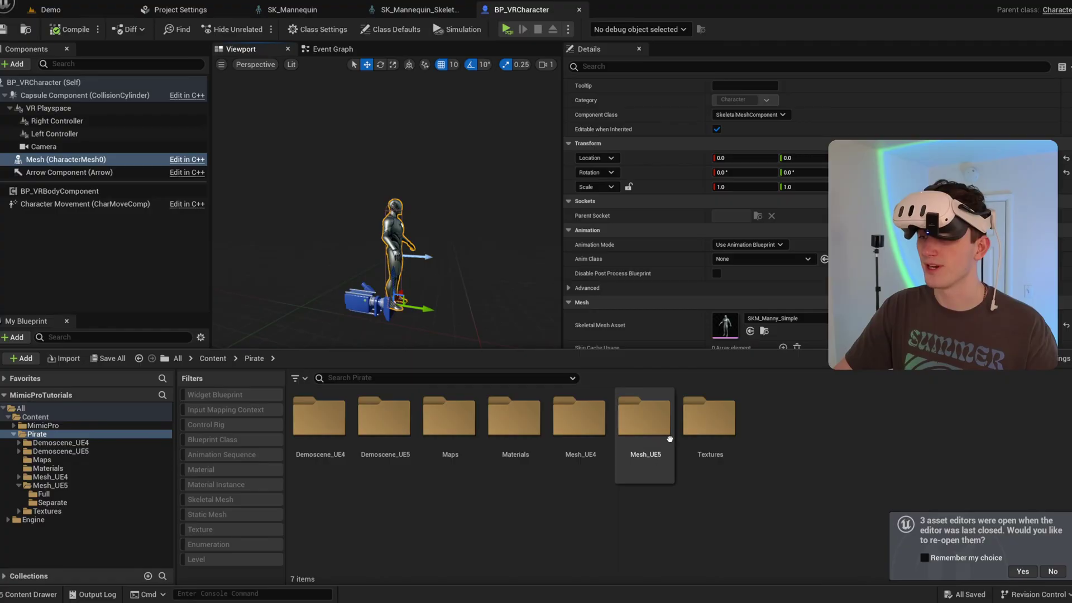
double_click(638, 447)
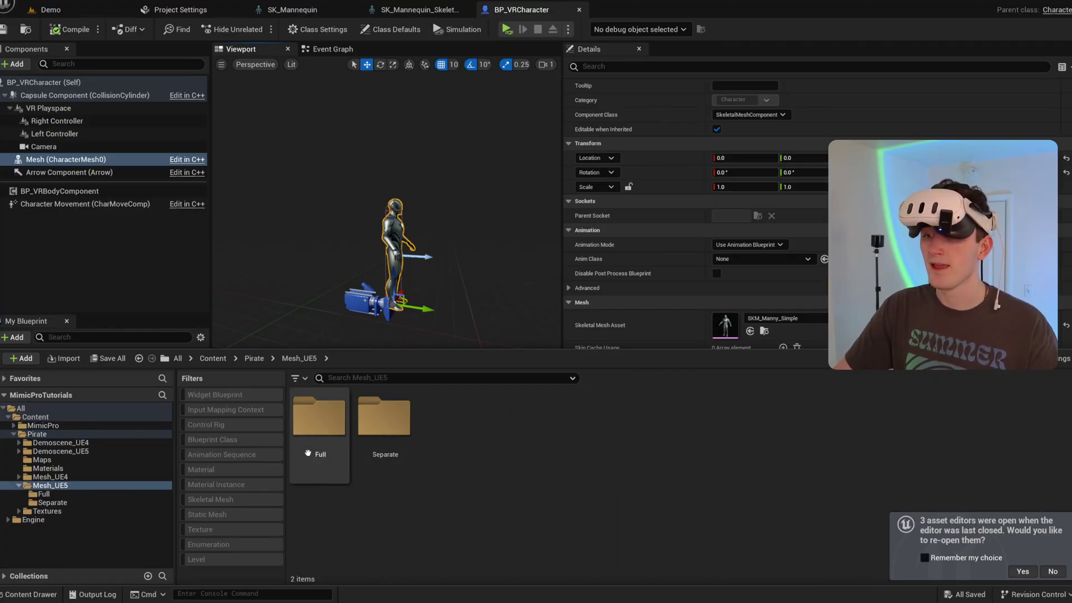
click(323, 442)
double_click(323, 442)
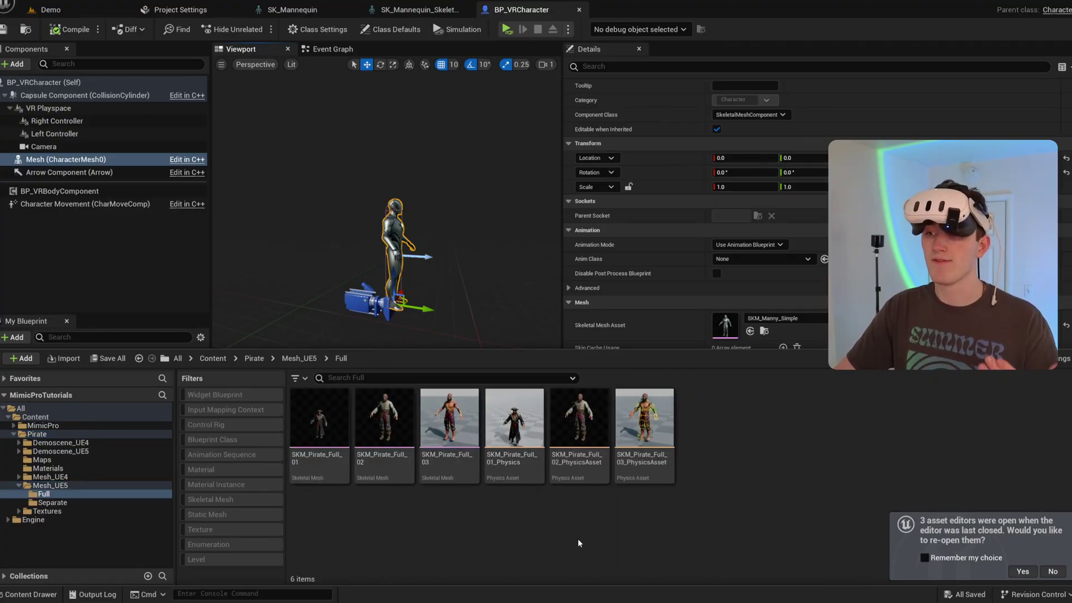
Step: Assign the UE5 SK_Mannequin skeleton to the SKM_Pirate_Full_01 skeletal mesh
right_click(318, 424)
mouse_move(384, 123)
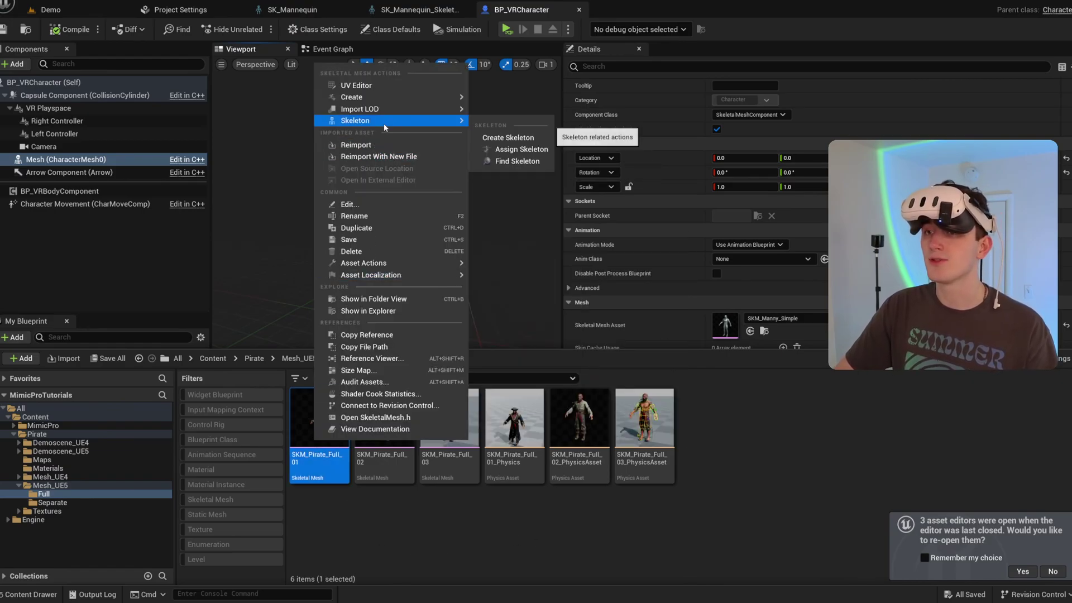
click(520, 149)
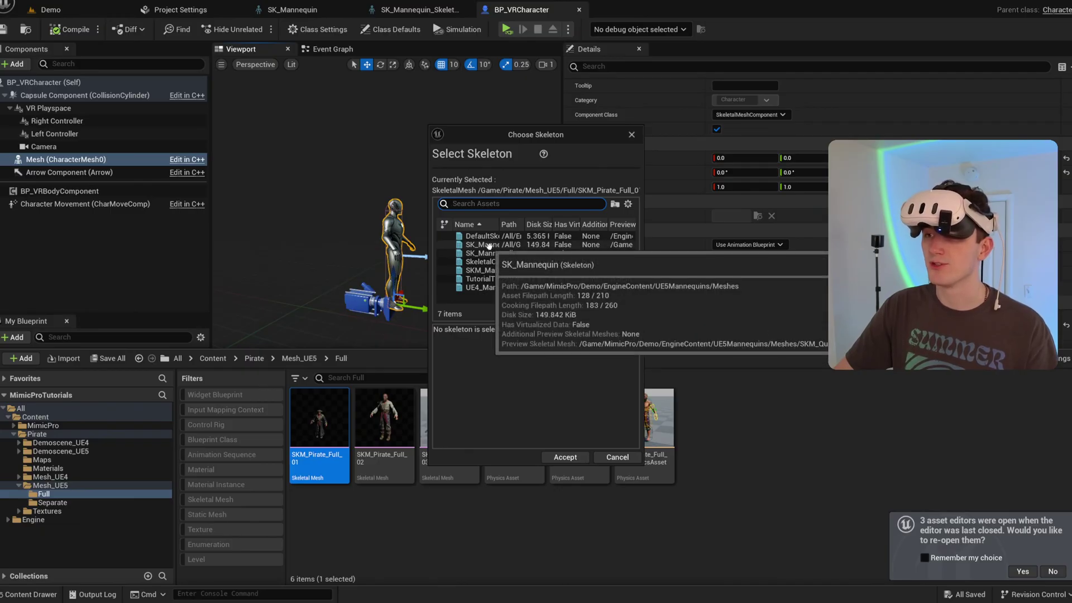
click(487, 245)
click(578, 461)
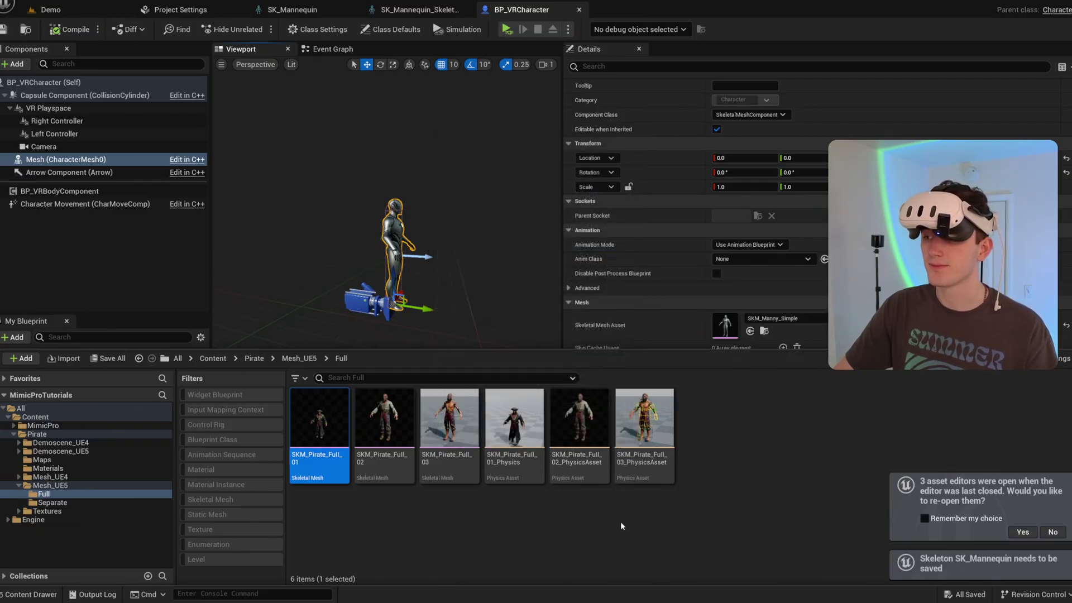
Step: Open SKM_Pirate_Full_01, inspect the controller placement on the pirate's hands, and save the mesh
double_click(343, 422)
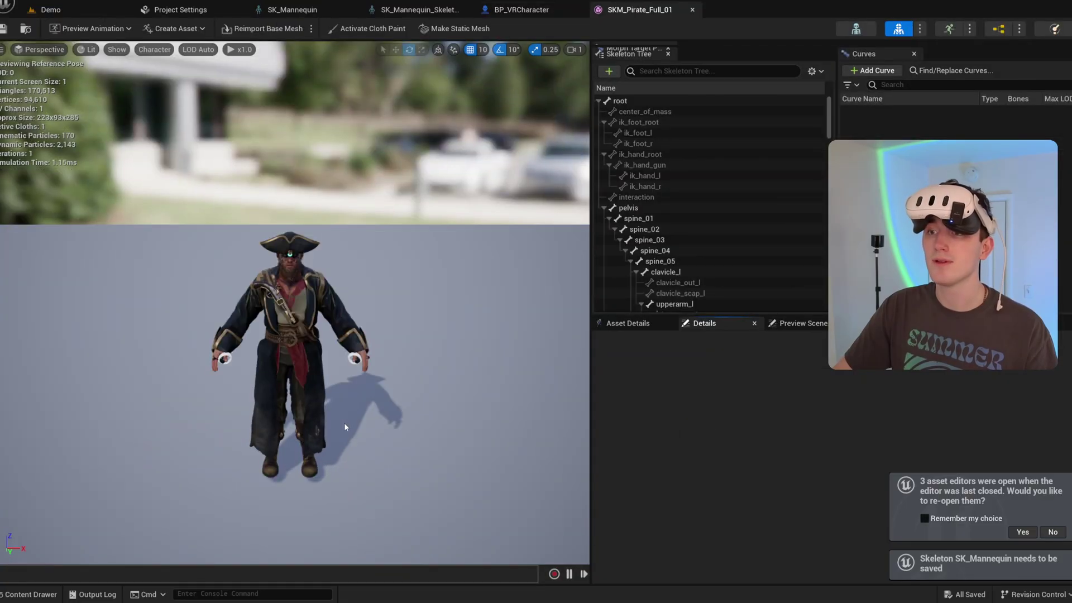
mouse_move(283, 121)
right_down()
mouse_move(282, 179)
mouse_move(283, 125)
mouse_move(268, 123)
mouse_move(282, 121)
right_up()
key(w)
click(33, 32)
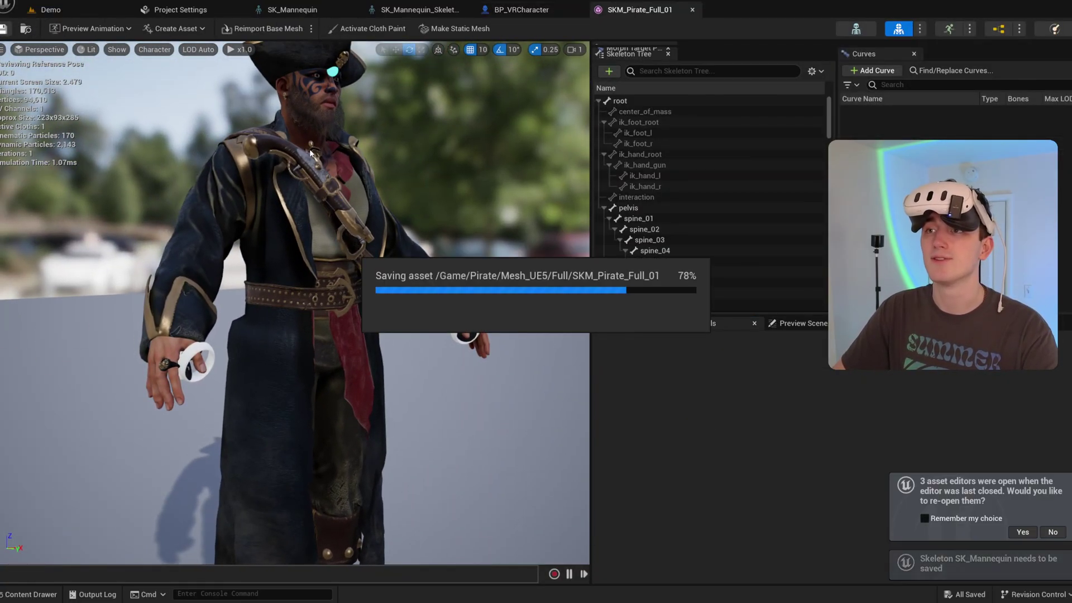
Step: Browse the project content to the Pirate/Mesh_UE4/Full folder
key(ctrl+space)
click(299, 389)
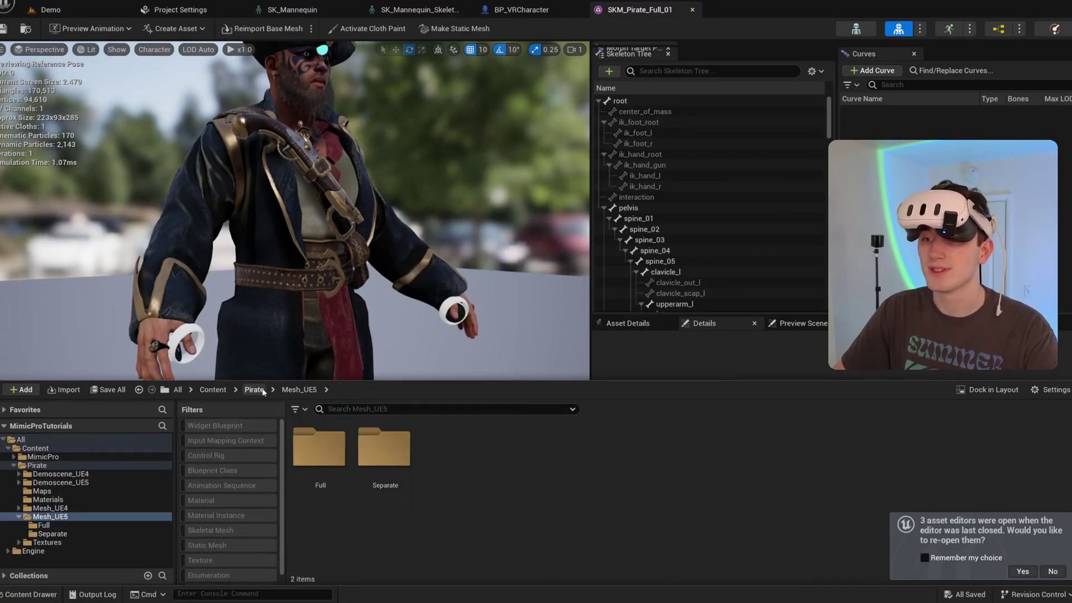
click(254, 389)
double_click(593, 490)
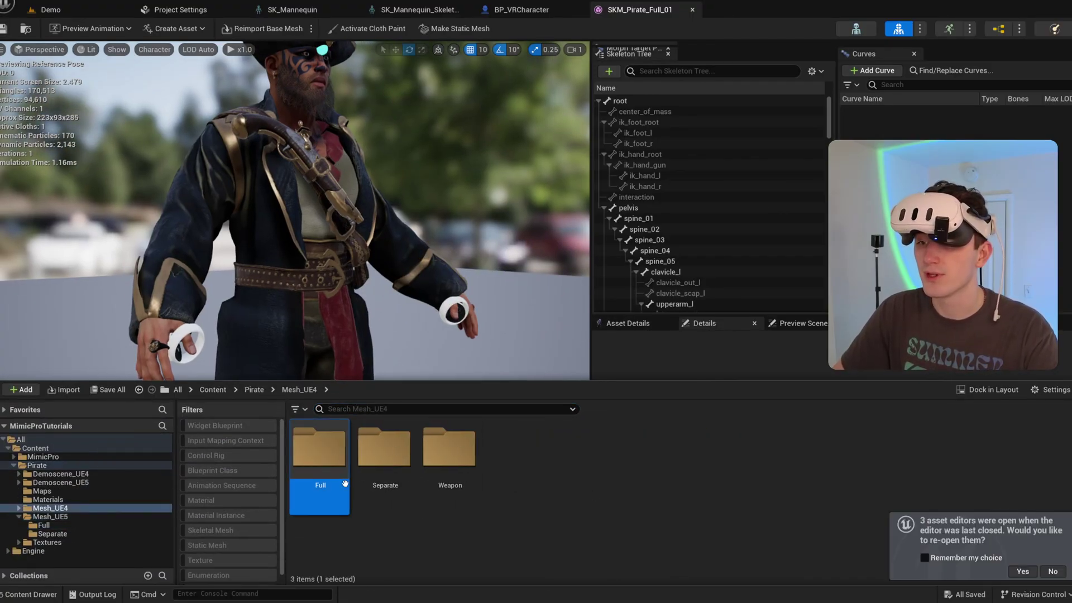
double_click(319, 450)
Step: Assign the UE4 SK_Mannequin_Skeleton to SK_Pirate_Full_02 and dock its mesh editor with the other open editors
right_click(384, 463)
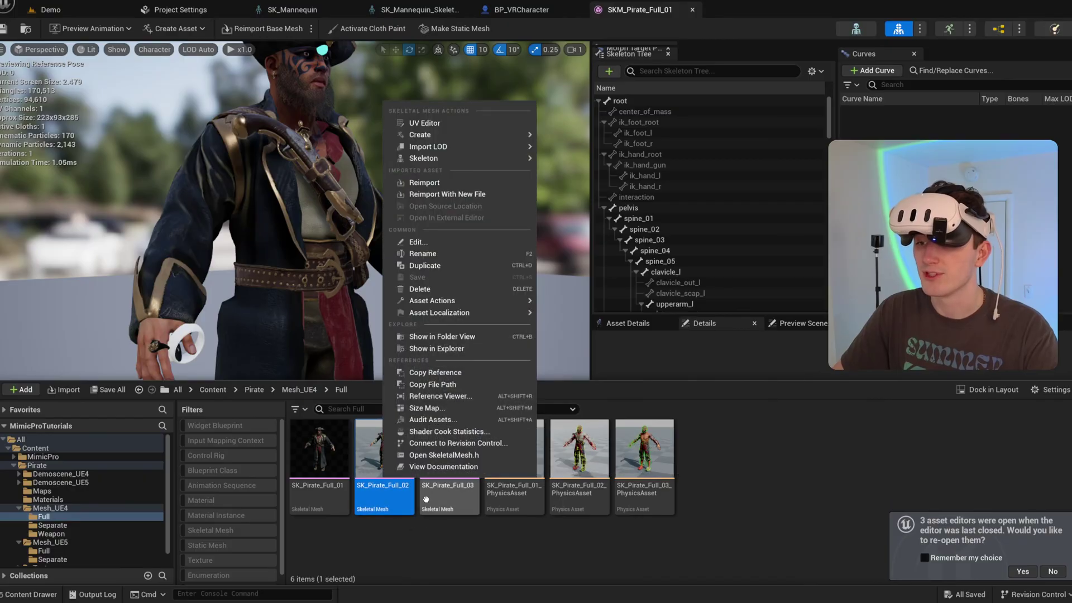
mouse_move(445, 159)
click(576, 187)
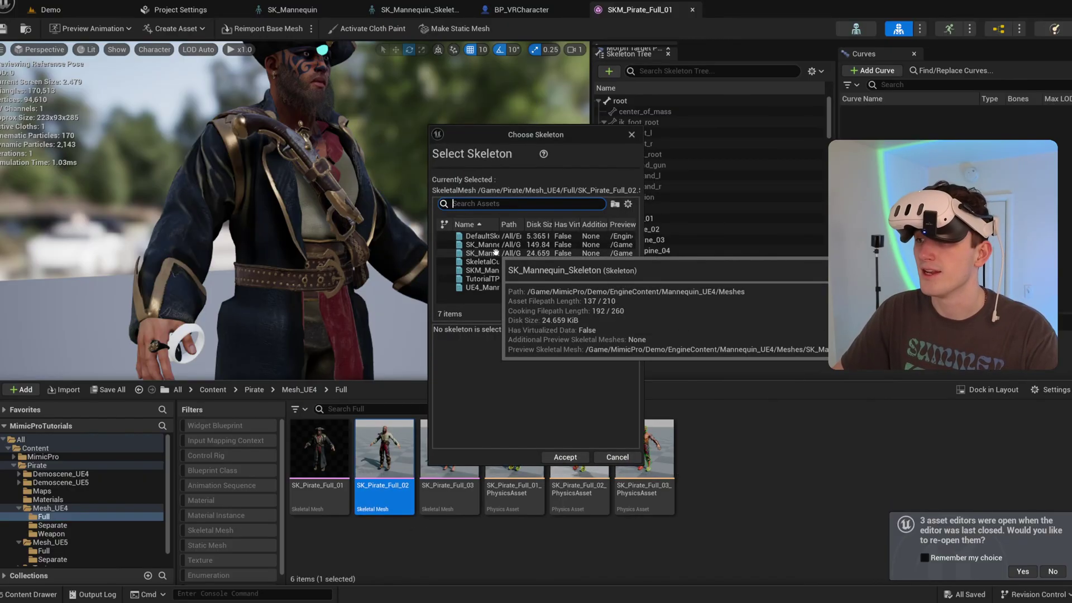
click(503, 253)
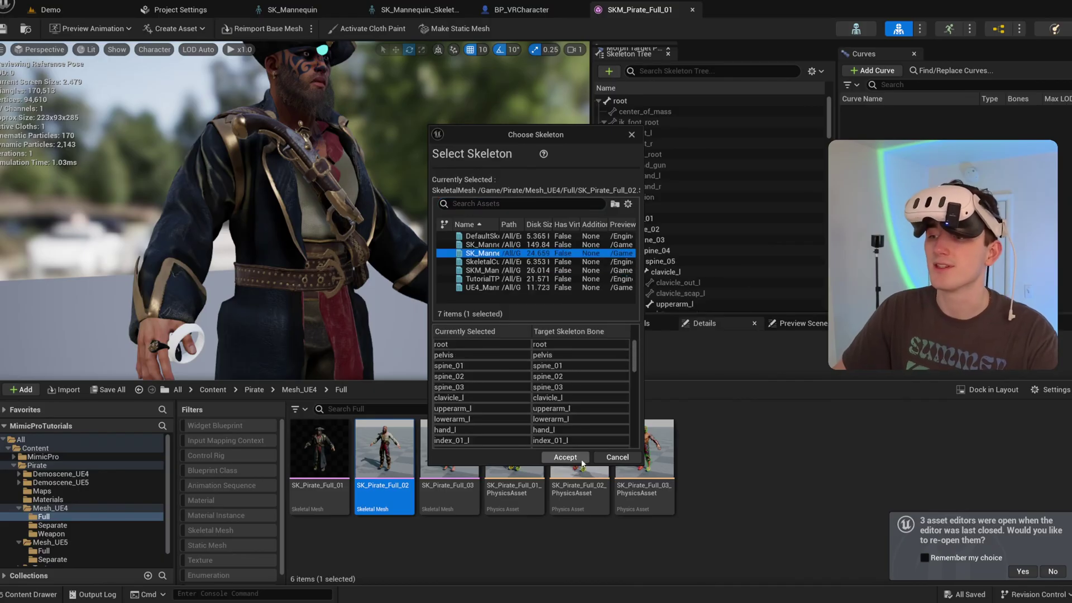
click(565, 458)
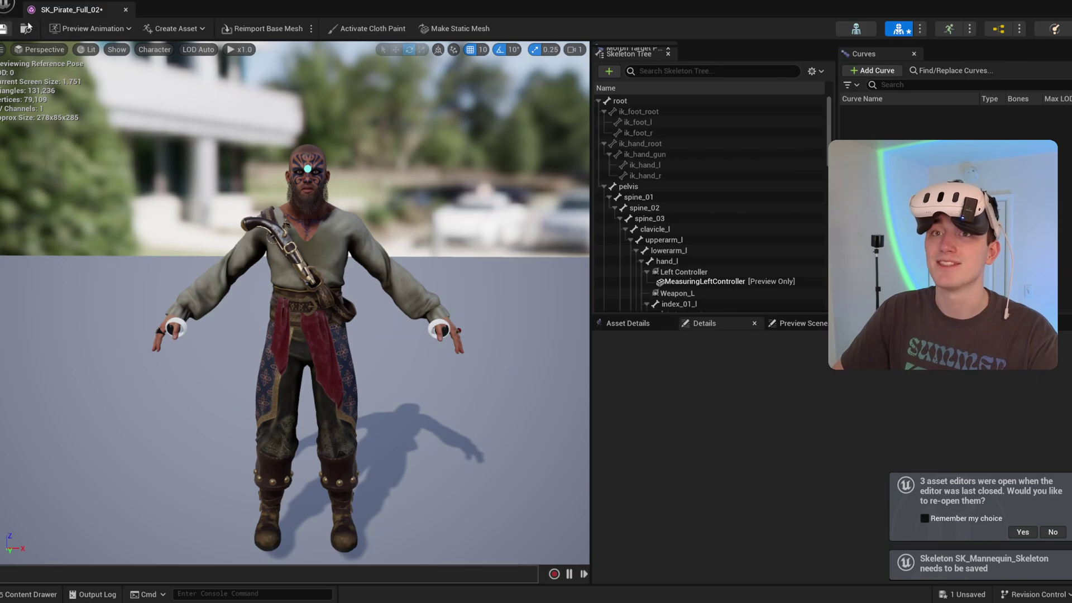
drag(65, 12, 725, 13)
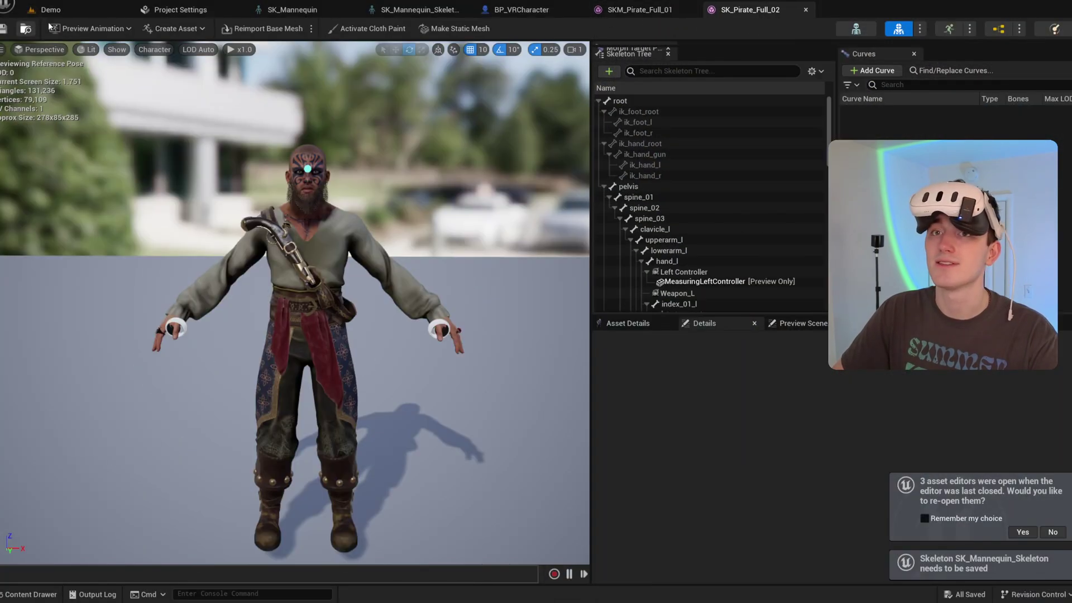
Step: Set the skeletal mesh asset of BP_VRCharacter's Mesh component to SK_Pirate_Full_02 and compile the blueprint
click(503, 10)
key(ctrl+space)
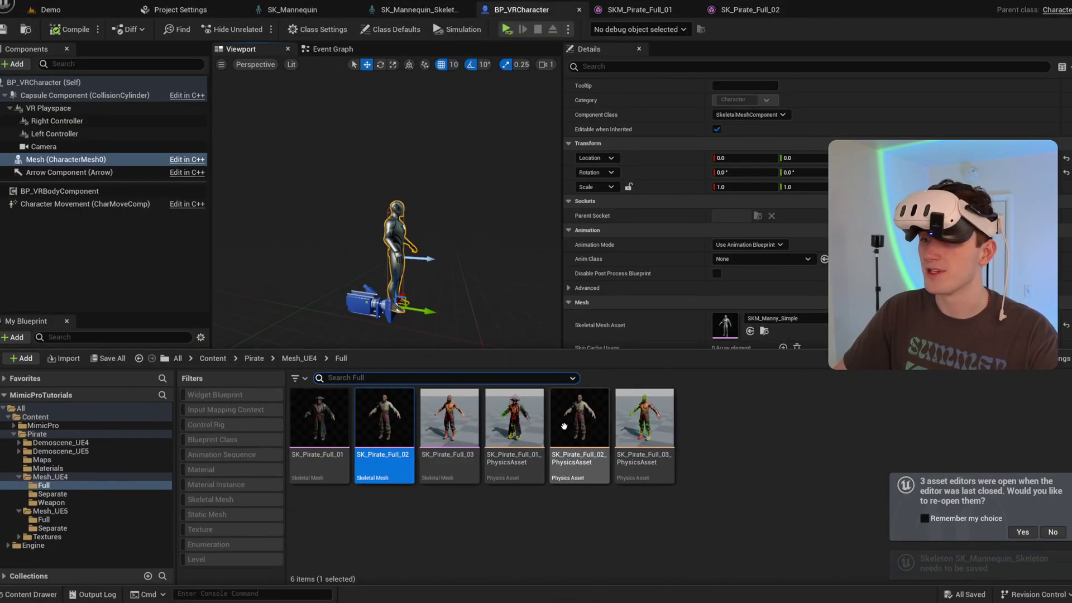
drag(394, 421, 726, 325)
click(70, 29)
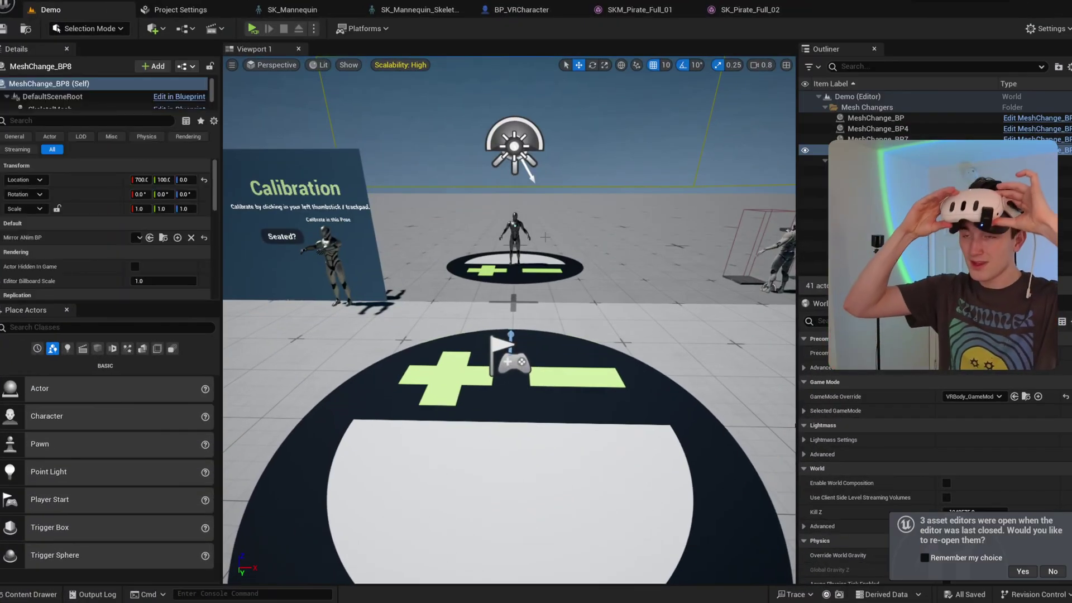
Step: View the mesh changer actors in the Demo level and open the selected MeshChange_BP8's blueprint for editing
key(f)
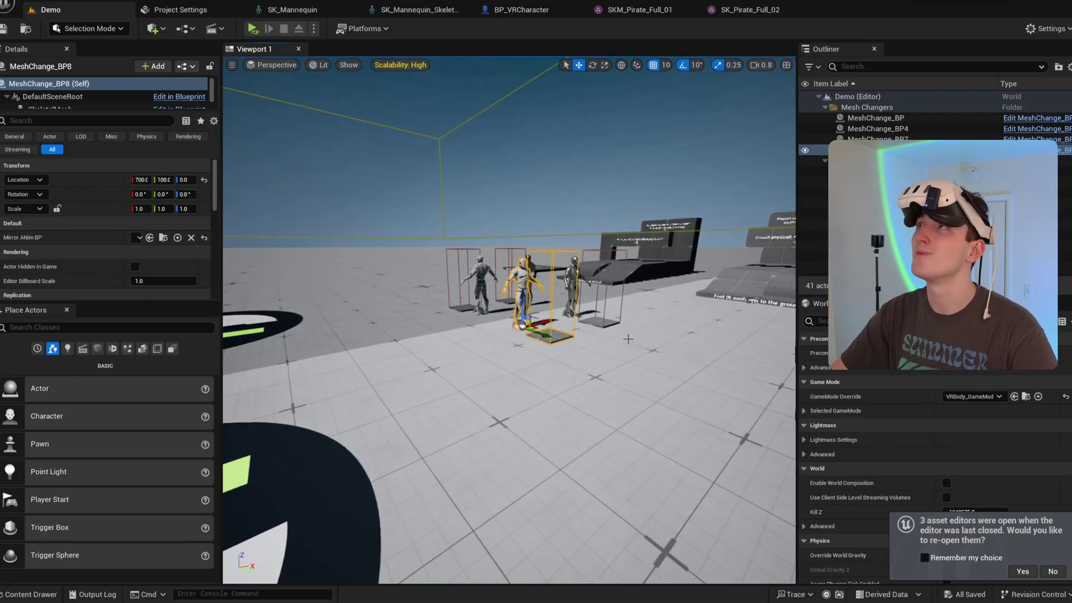
key(w)
right_drag(628, 338, 625, 271)
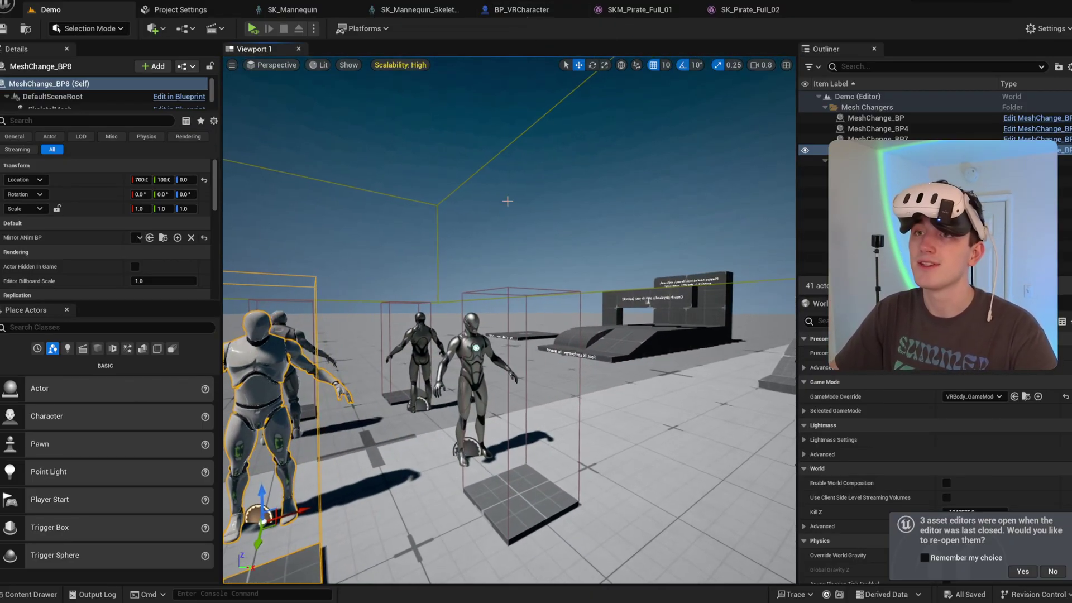
key(a)
right_drag(514, 232, 481, 246)
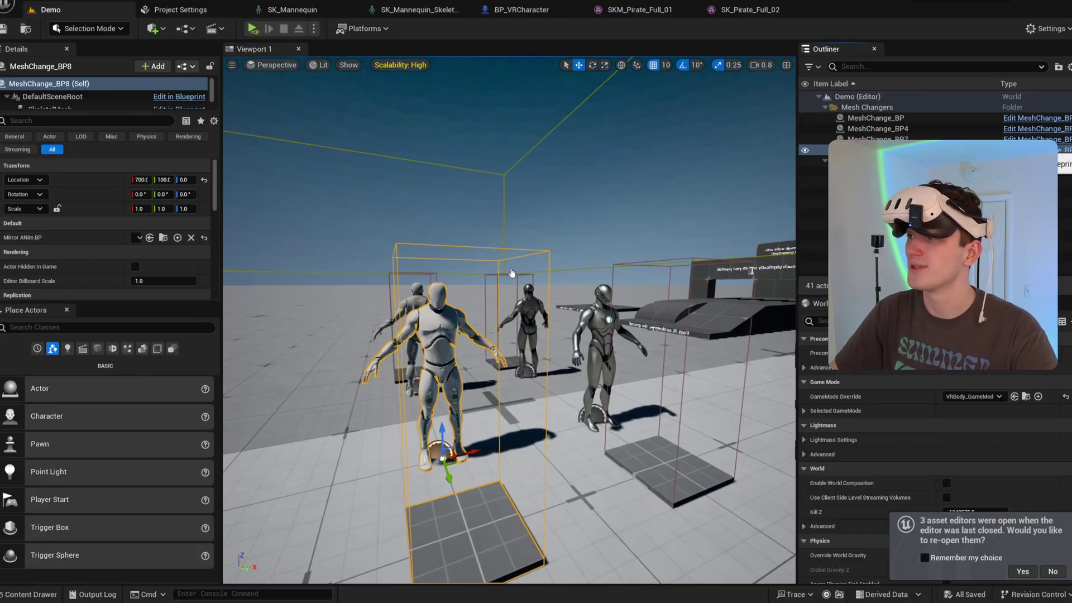
key(ctrl+e)
Step: Examine how MeshChange_BP's event graph sets the player's skeletal mesh asset when the box is overlapped
right_drag(440, 159, 832, 160)
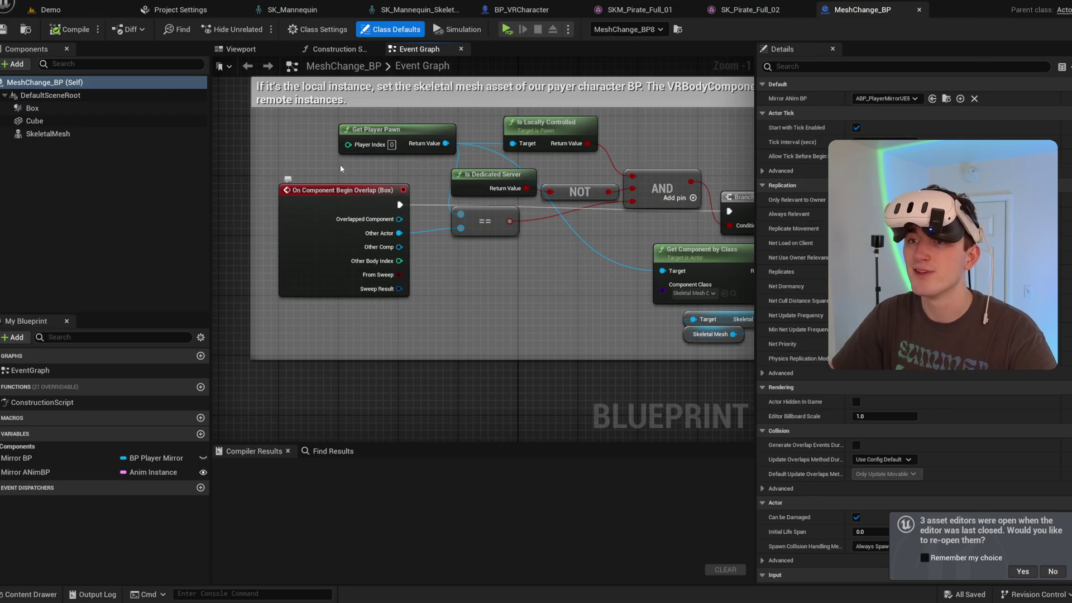
right_drag(445, 266, 551, 299)
right_drag(551, 249, 374, 253)
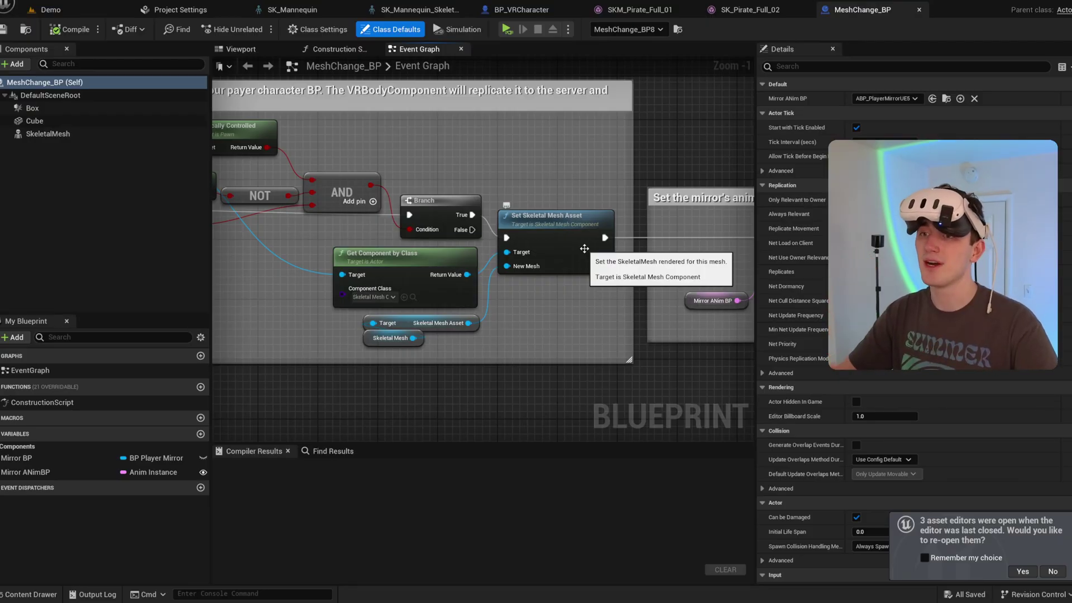
right_drag(530, 302, 536, 302)
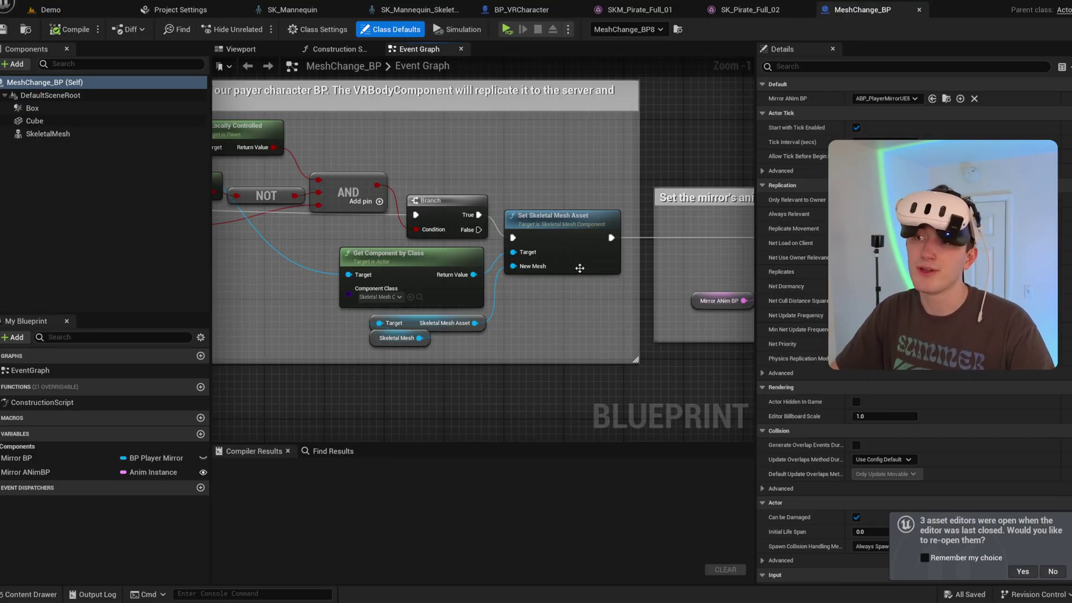
right_drag(580, 268, 583, 277)
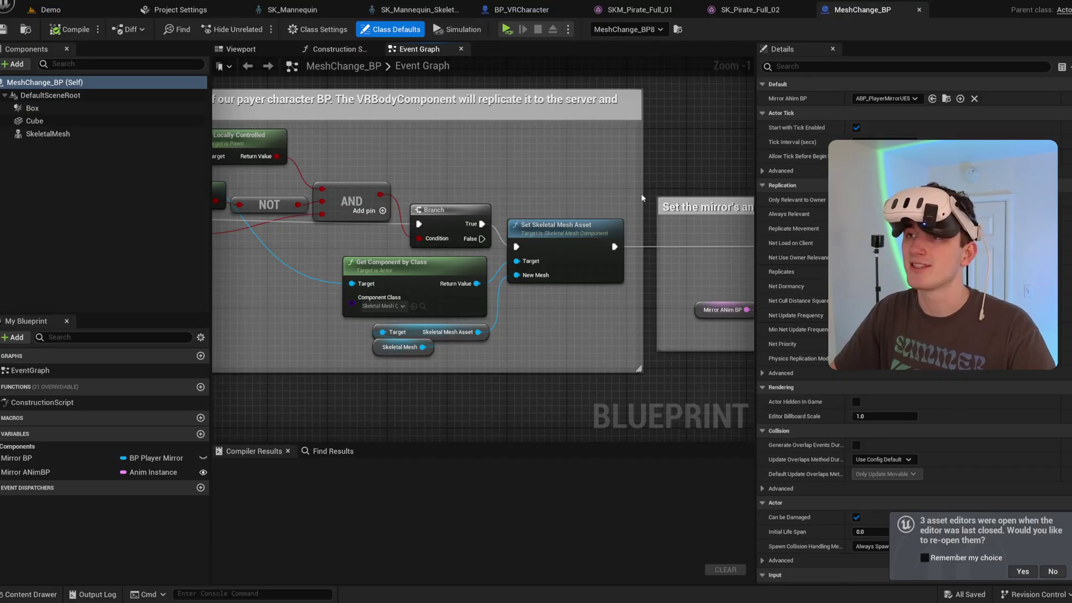
Step: Examine BP_VRBodyComponent's libraries in BP_VRCharacter, and open SK_Mannequin from its SKM Settings Library to inspect the mesh's arm and hand
click(535, 9)
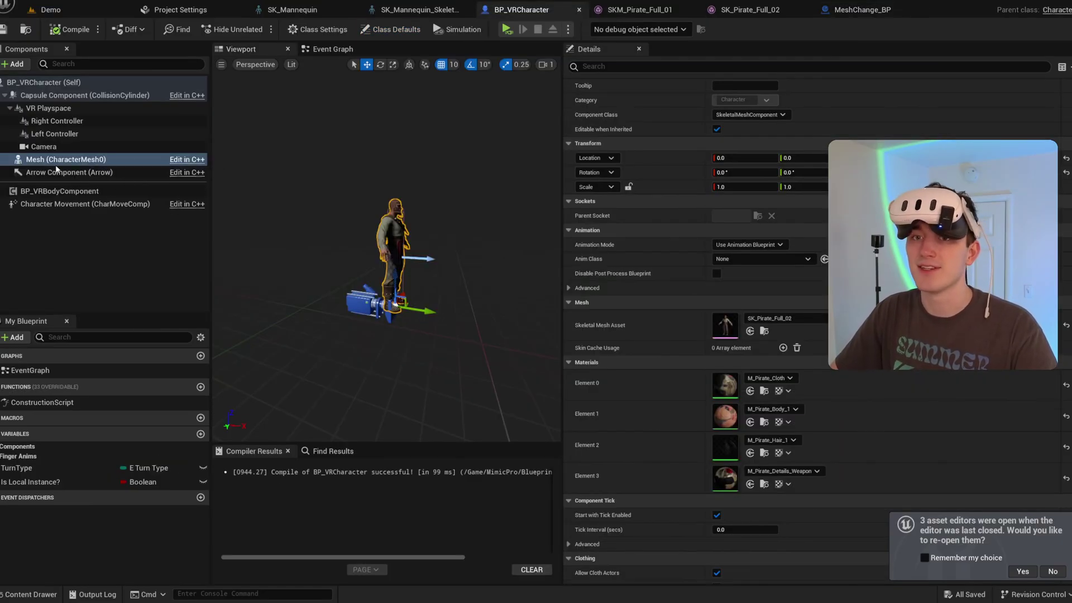
click(50, 191)
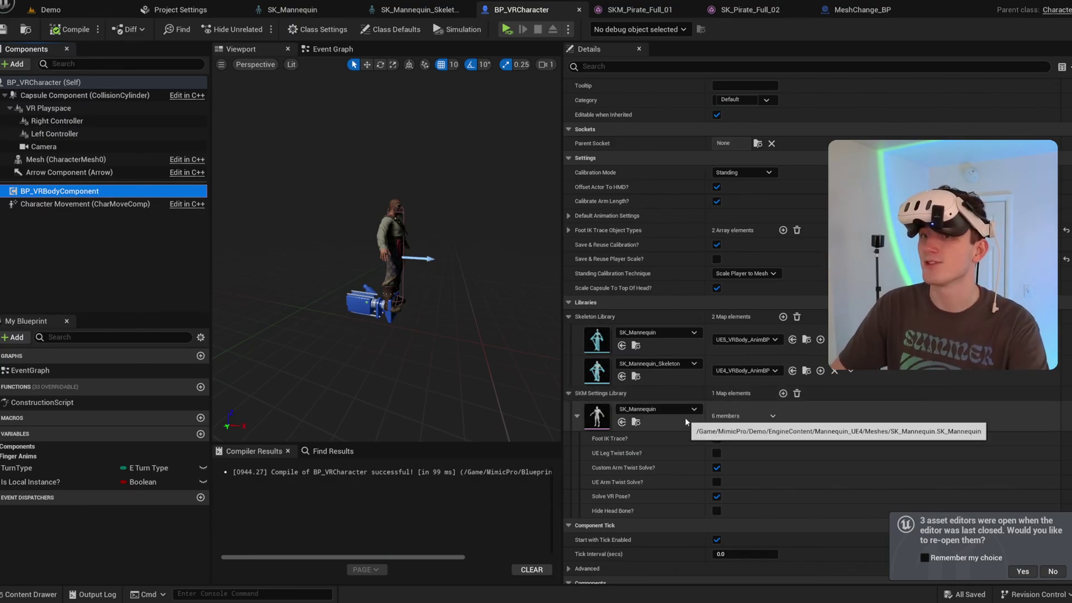
double_click(596, 416)
key(w)
right_drag(301, 301, 449, 376)
key(a)
scroll(302, 301, down, 1)
key(w)
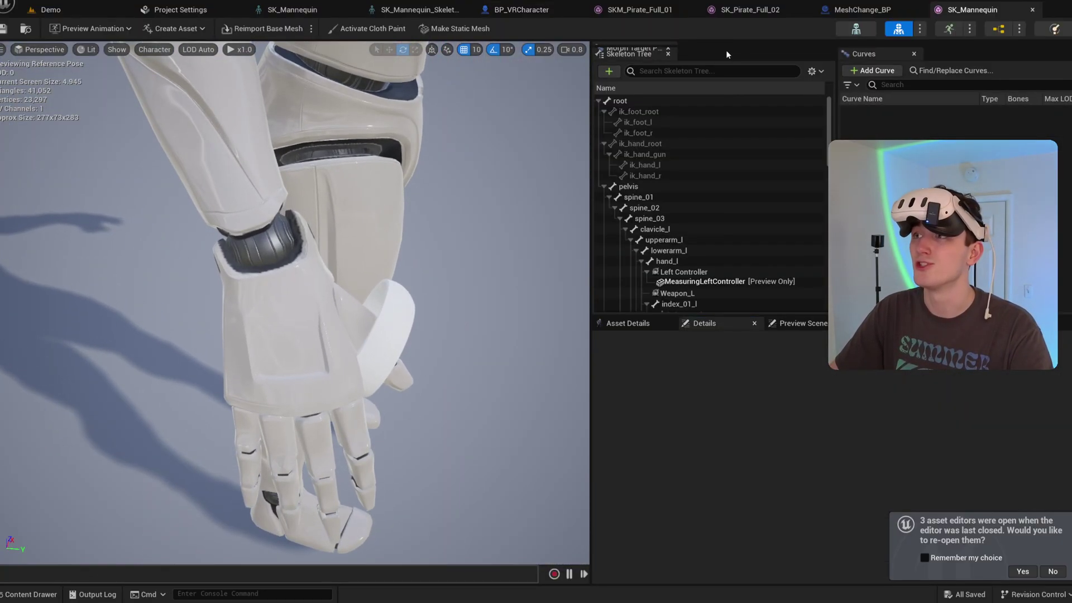
Step: Return to BP_VRCharacter and review the SK_Mannequin entry in the SKM Settings Library and the pirate body in the viewport
click(534, 13)
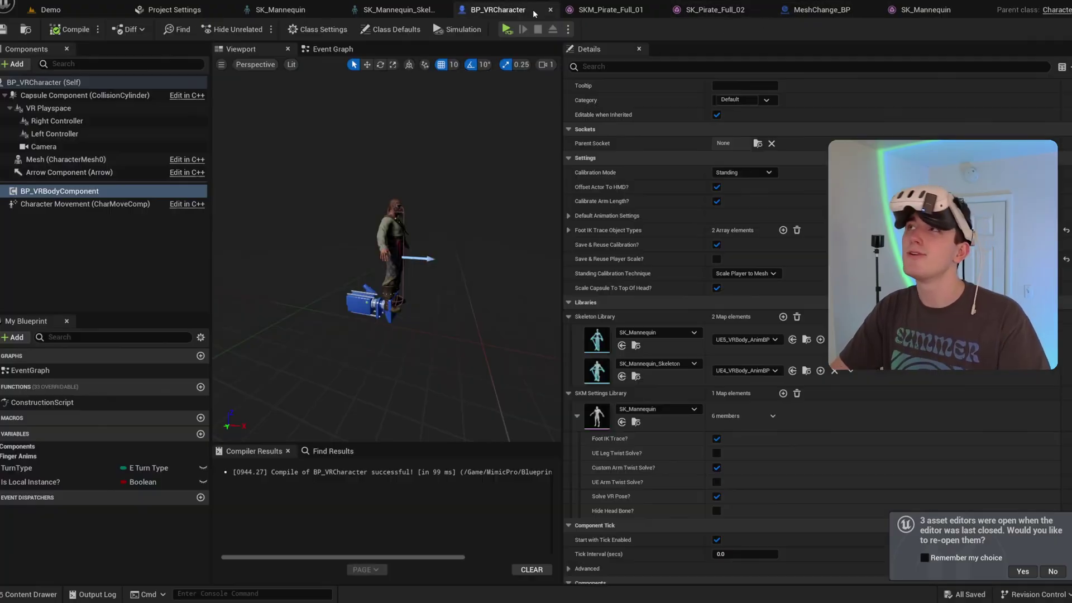
click(577, 416)
click(576, 416)
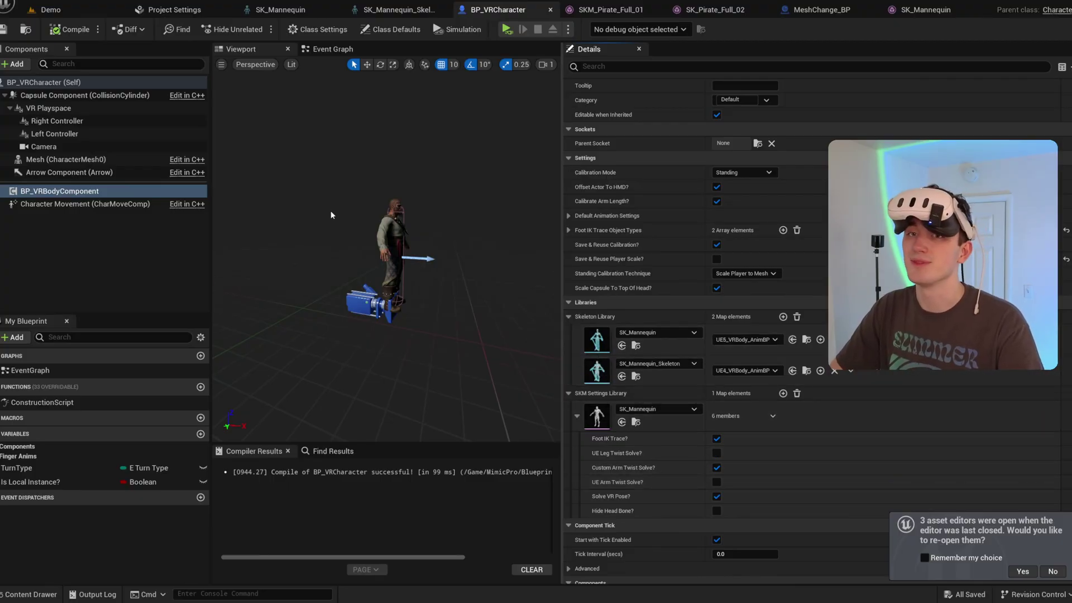
drag(344, 202, 337, 187)
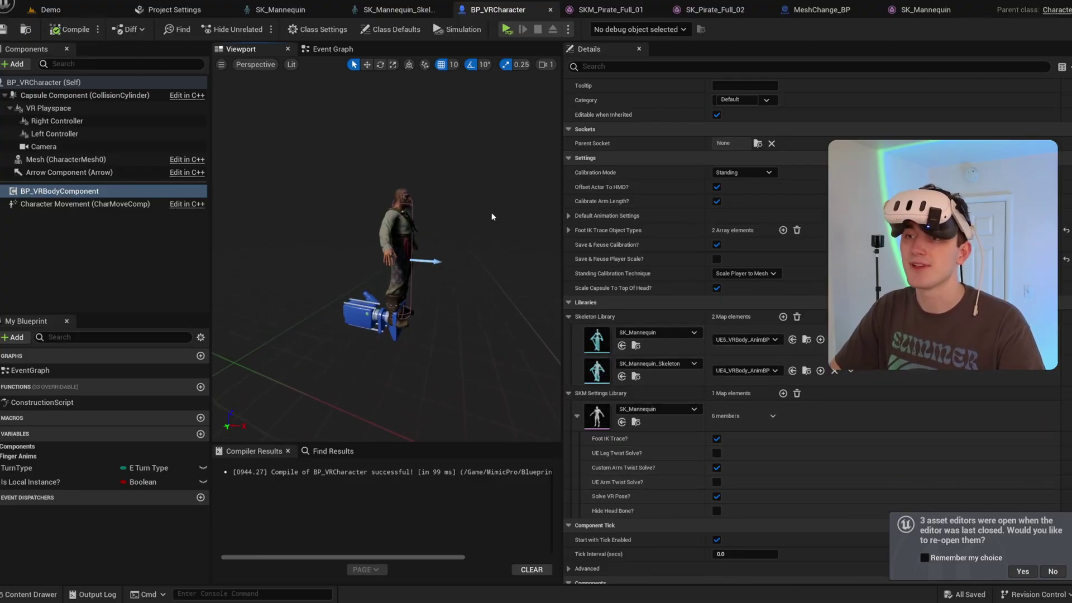
right_drag(492, 216, 471, 206)
Step: Duplicate MeshChange_BP8 in the Demo level, place the copy at X location 550, and select the copy's SkeletalMesh component
click(92, 15)
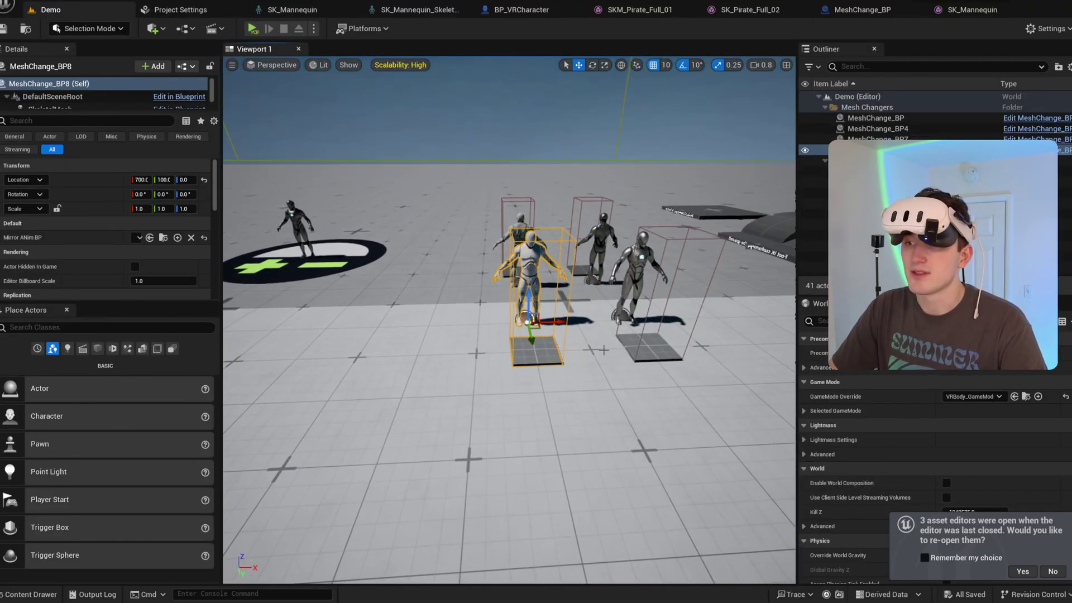
alt+drag(564, 322, 493, 322)
key(f)
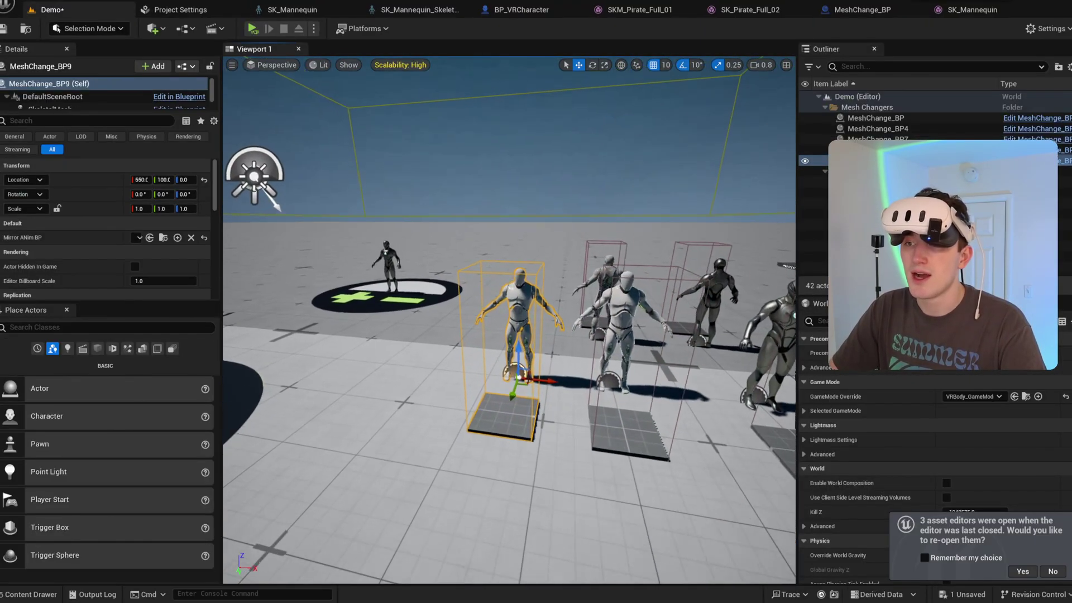
click(50, 109)
key(ctrl+space)
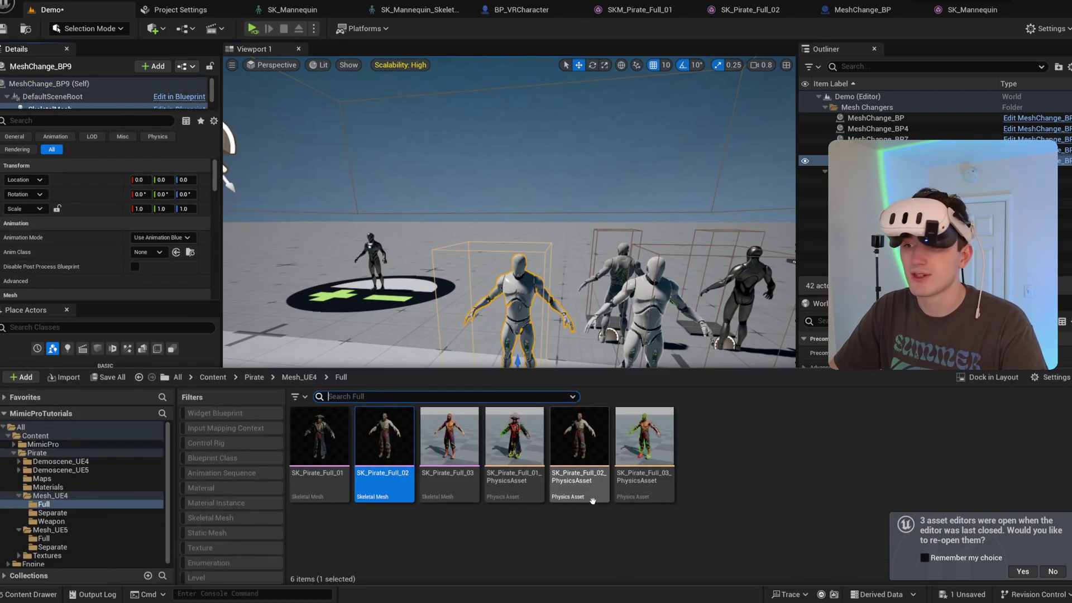
drag(385, 483, 349, 518)
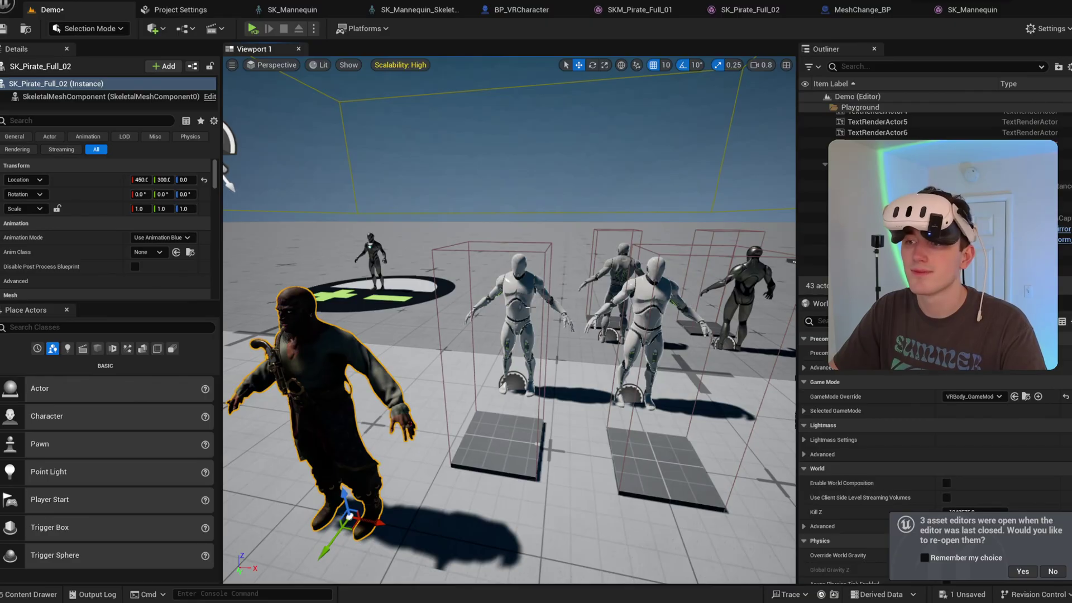
key(ctrl+z)
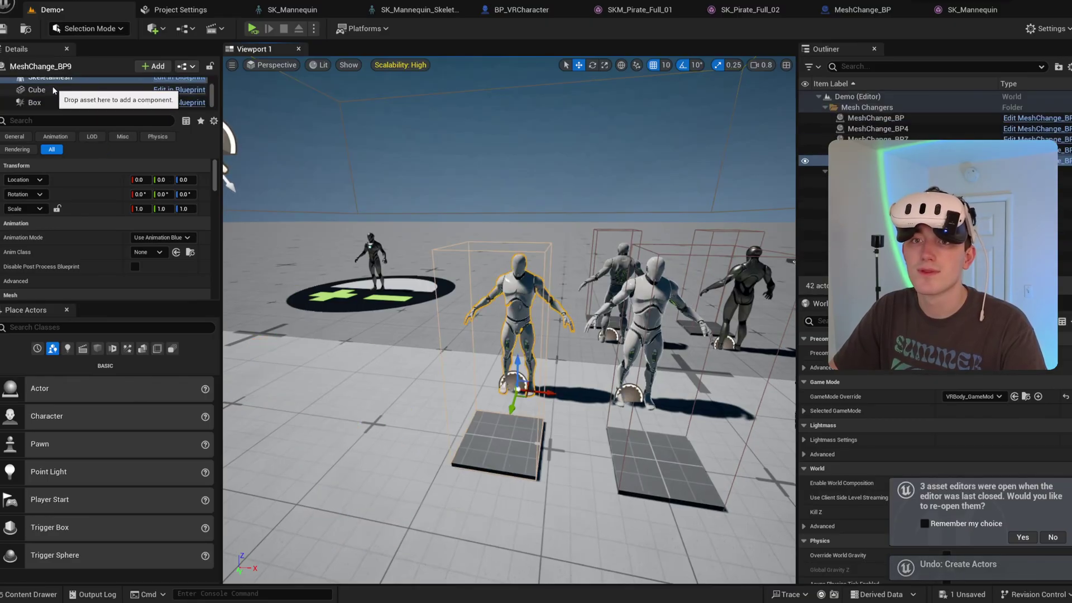
Step: Set the skeletal mesh asset of MeshChange_BP9's SkeletalMesh component to SK_Pirate_Full_02
scroll(132, 237, down, 3)
key(ctrl+space)
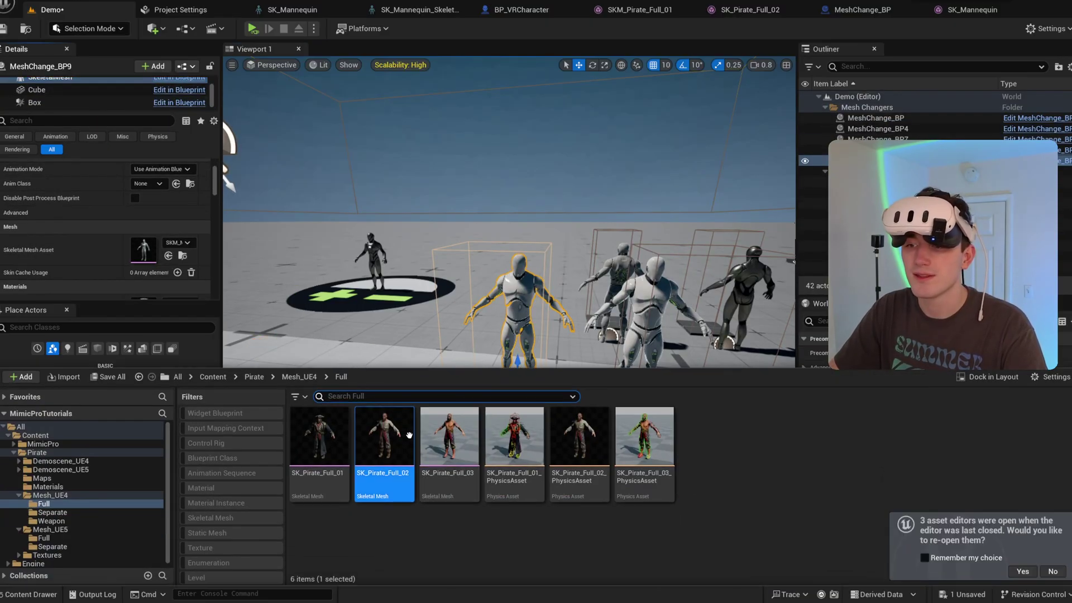
drag(408, 434, 143, 249)
Step: Duplicate the dark Manny mesh changer at the end of the front row and place the copy on its free side
mouse_move(591, 278)
right_down()
mouse_move(625, 283)
mouse_move(593, 290)
right_up()
click(625, 283)
key(d)
key(ctrl+d)
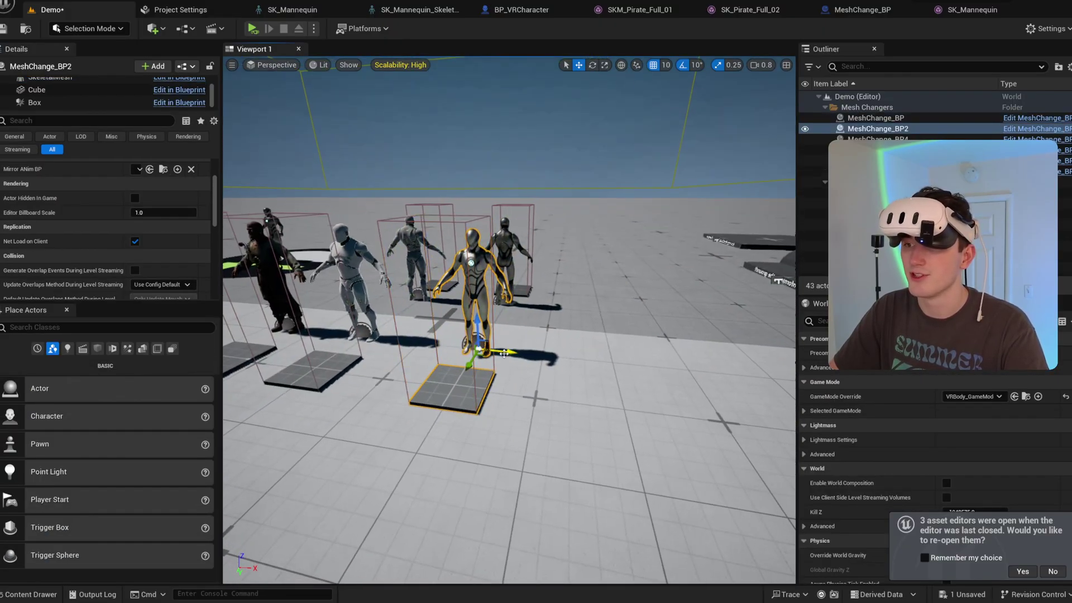
alt+drag(497, 351, 609, 355)
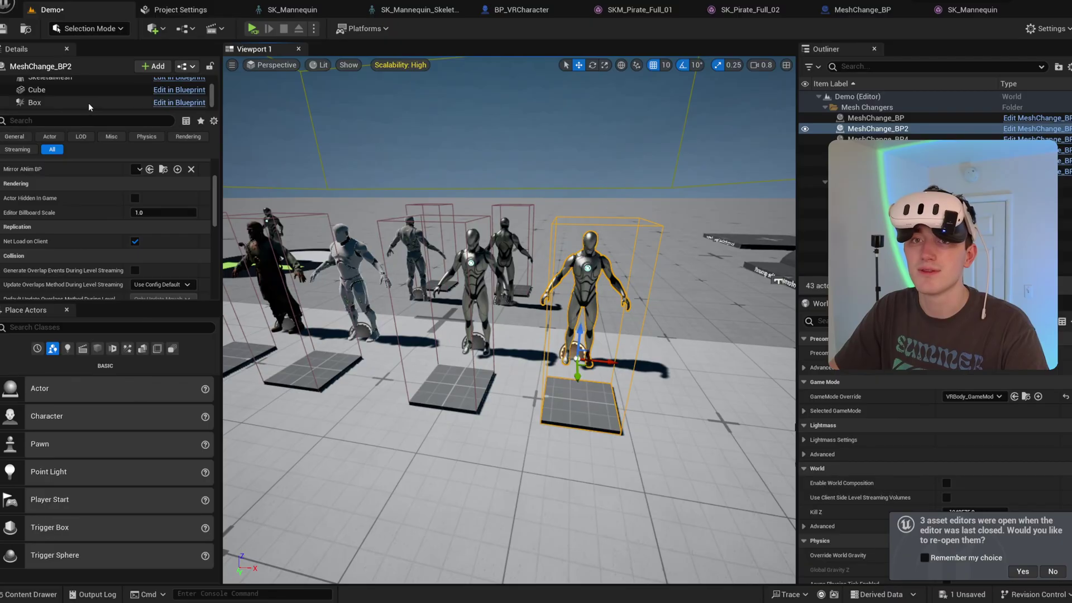
Step: Select the SkeletalMesh component of MeshChange_BP2 and browse to the Pirate/Mesh_UE5/Full folder for its replacement mesh
click(88, 78)
key(ctrl+space)
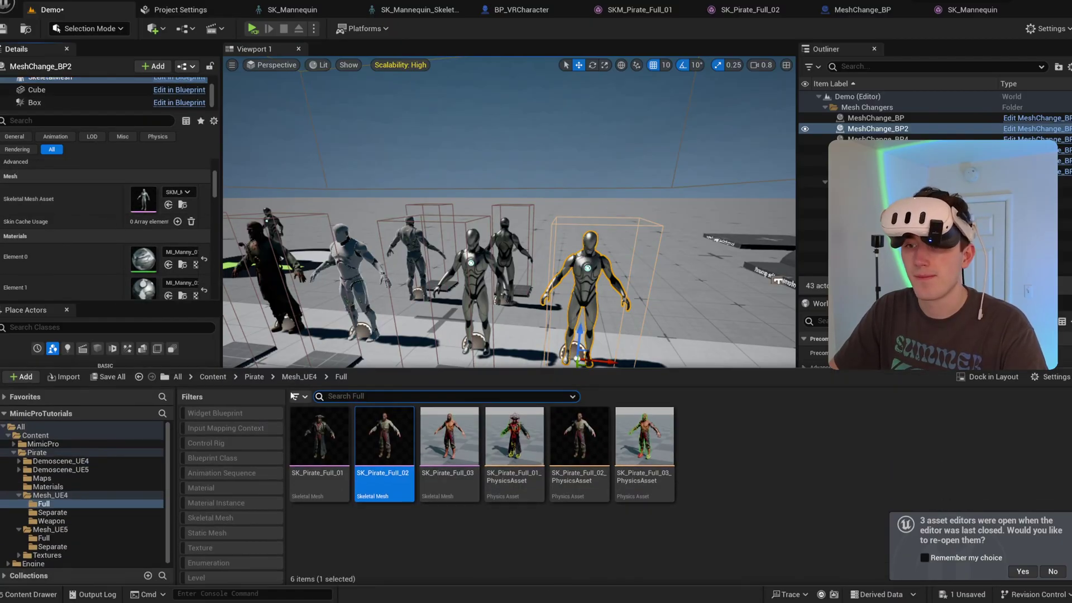
click(255, 377)
double_click(645, 436)
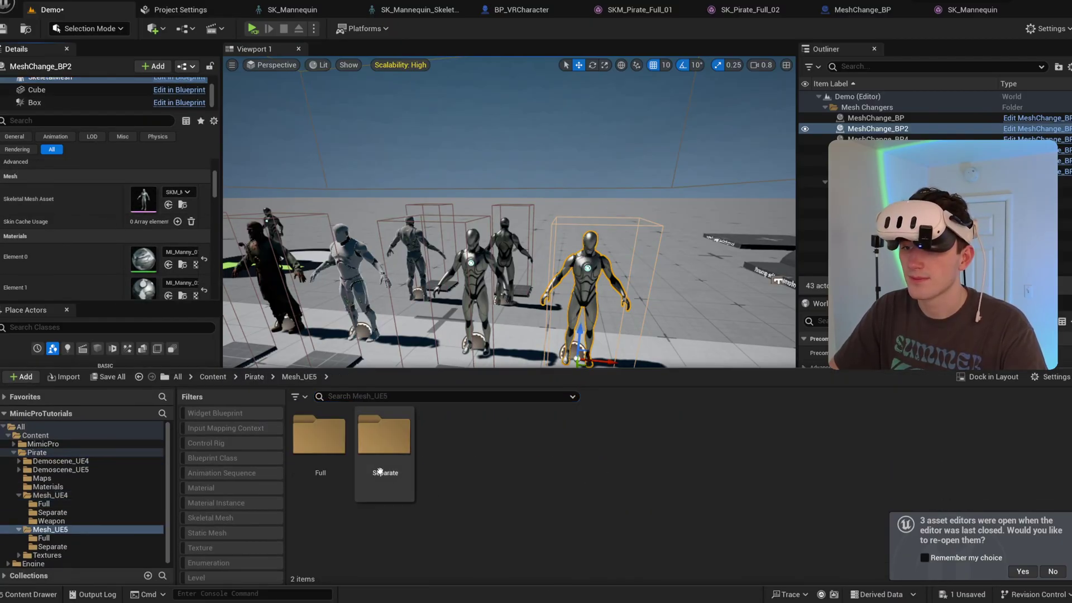
double_click(319, 435)
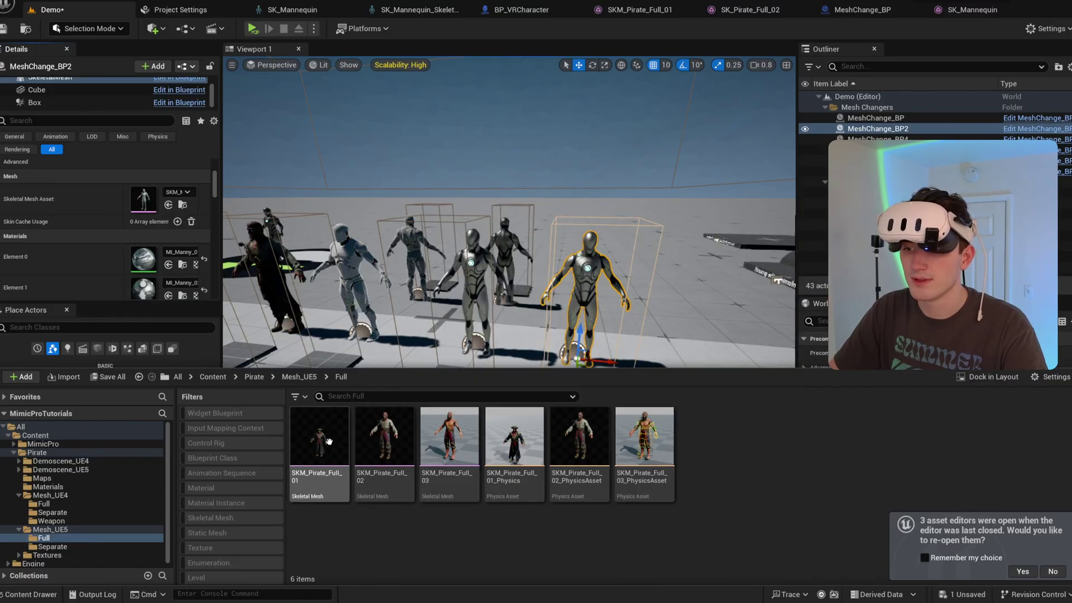